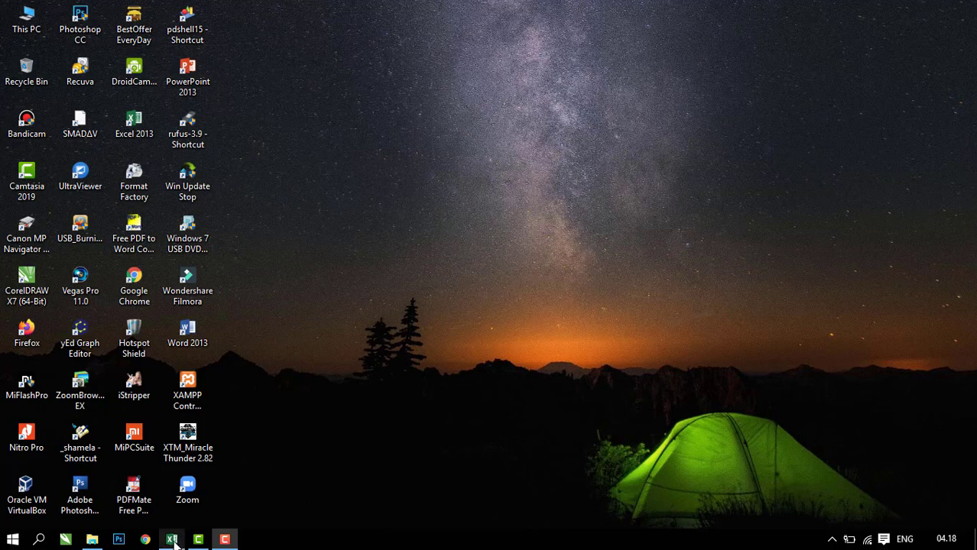
Restore the Book1 Excel workbook window from the taskbar
mouse_move(175, 542)
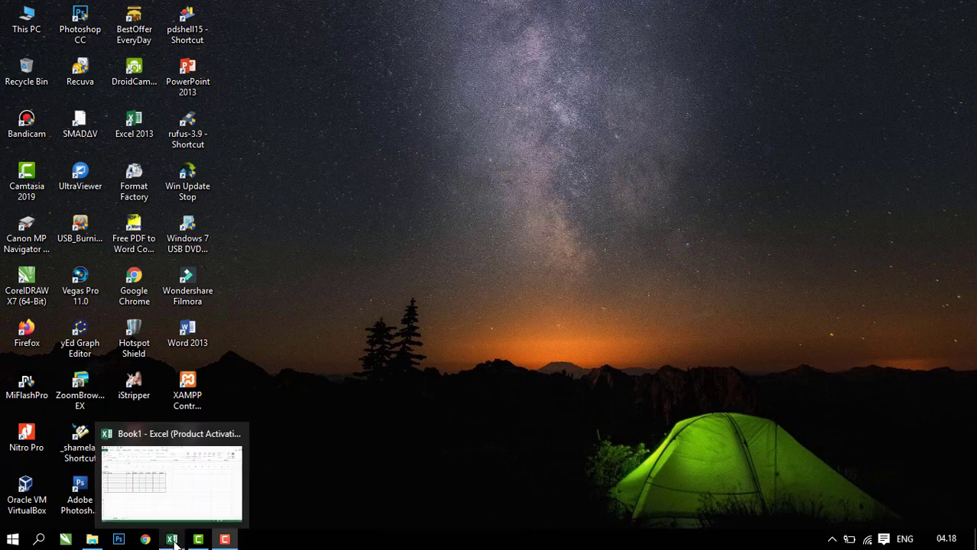
left_click(175, 542)
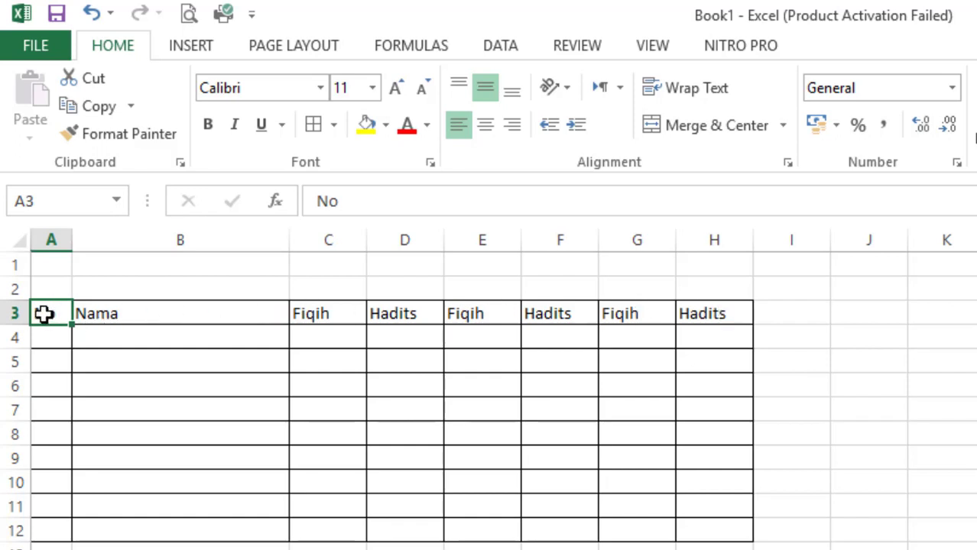
Check the Nama, Fiqih and Hadits headers in row 3, then select cell A4 under No
left_click(168, 315)
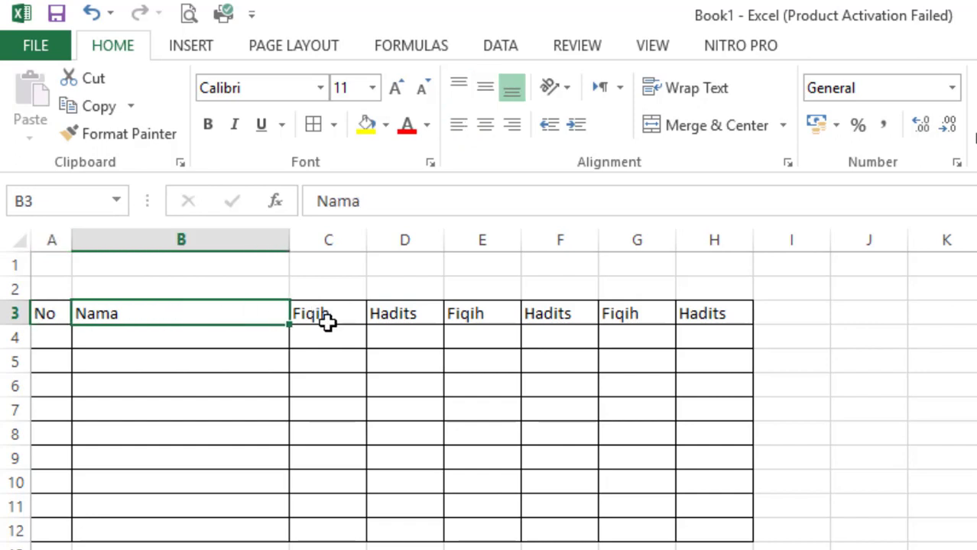
left_click_drag(327, 313, 704, 313)
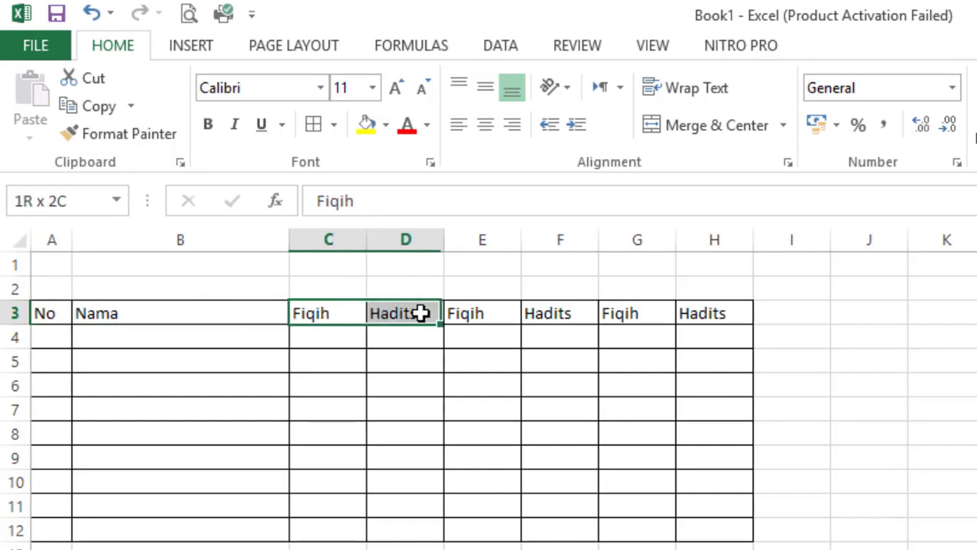
left_click(58, 334)
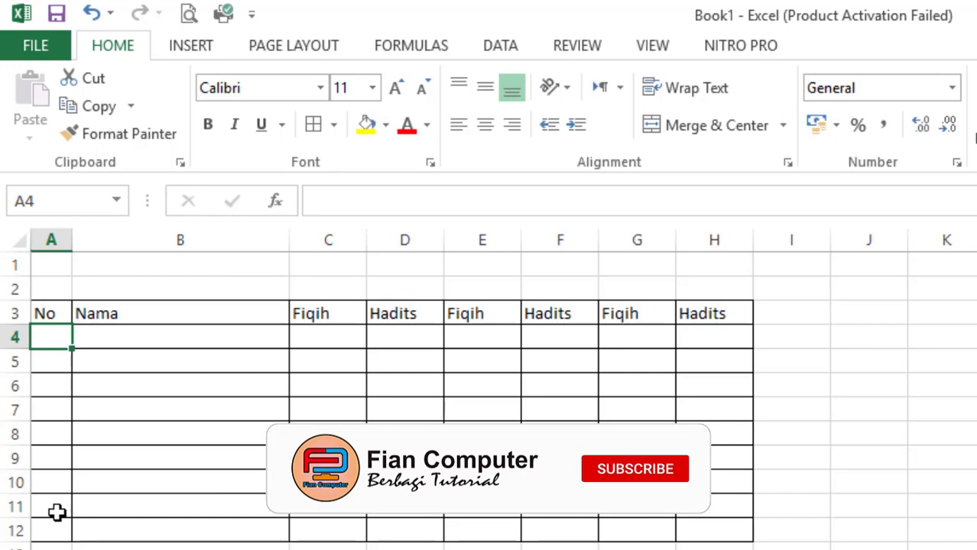
Enter 1 and 2 in A4:A5 and fill the No column down to 9 at row 12
type("1")
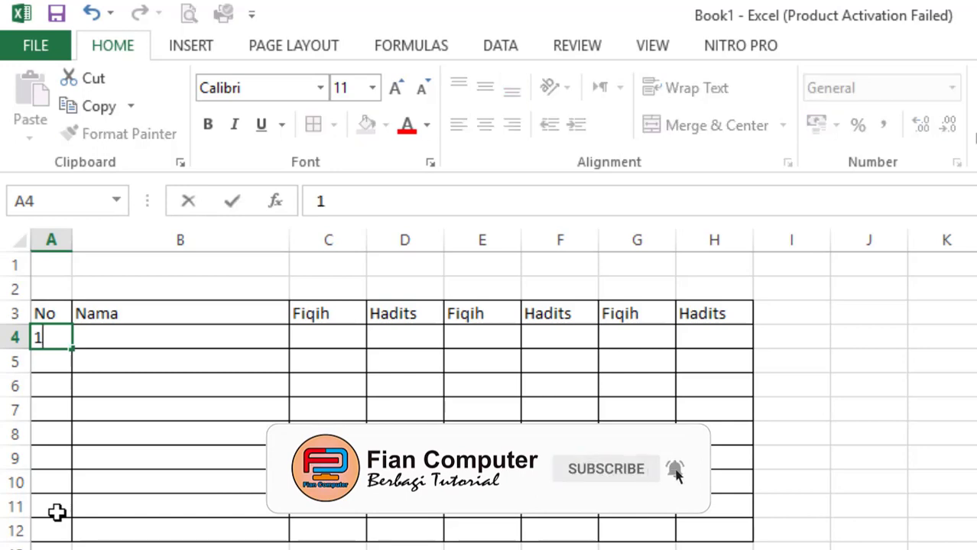
key("Return")
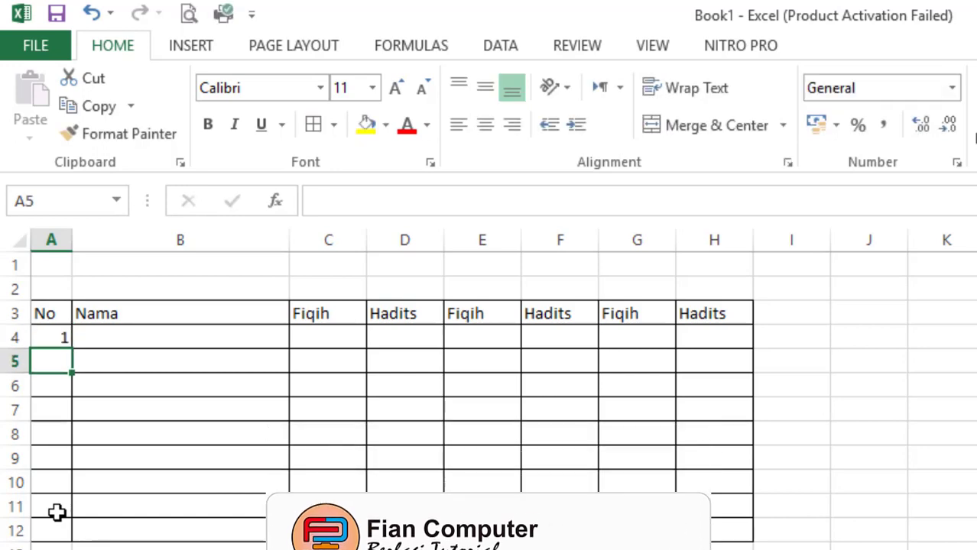
type("2")
key("Return")
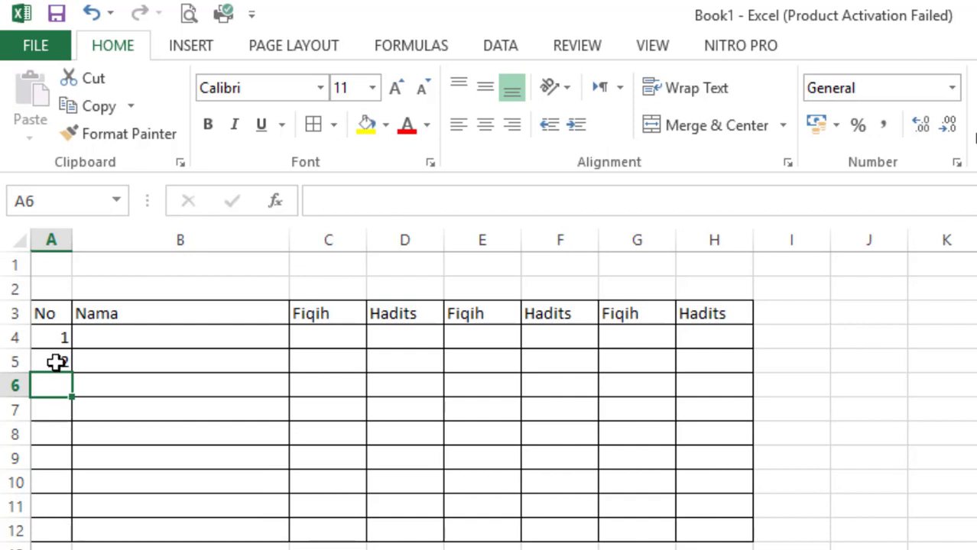
left_click_drag(57, 336, 57, 357)
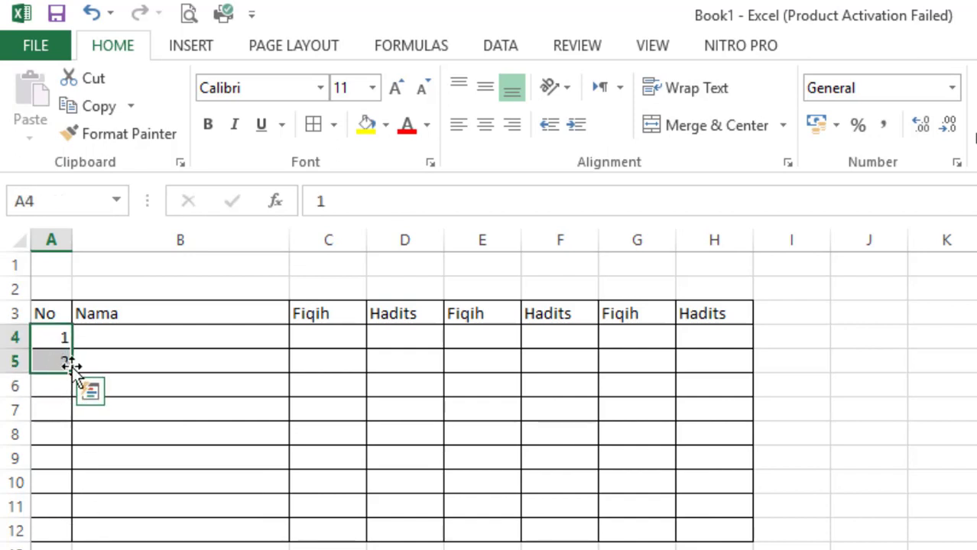
left_click_drag(73, 374, 74, 538)
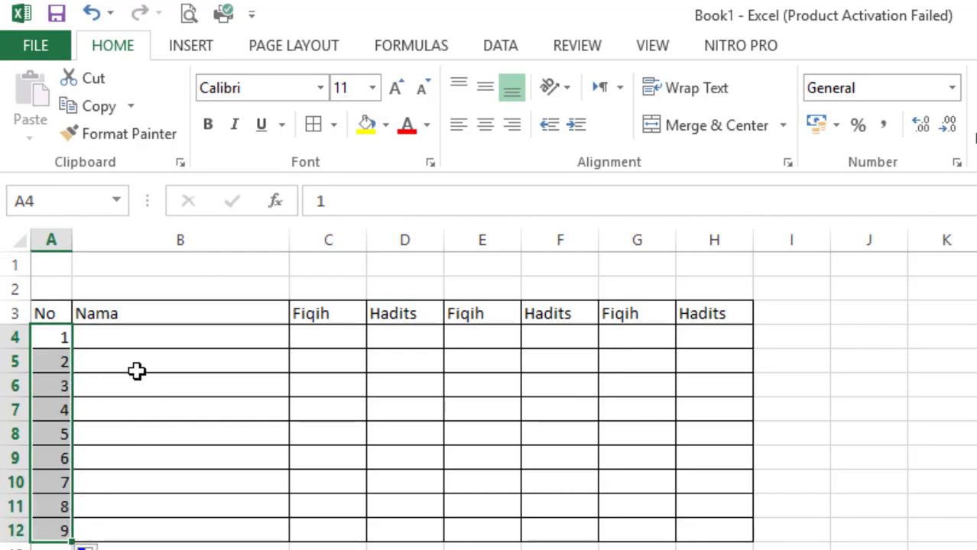
left_click(130, 339)
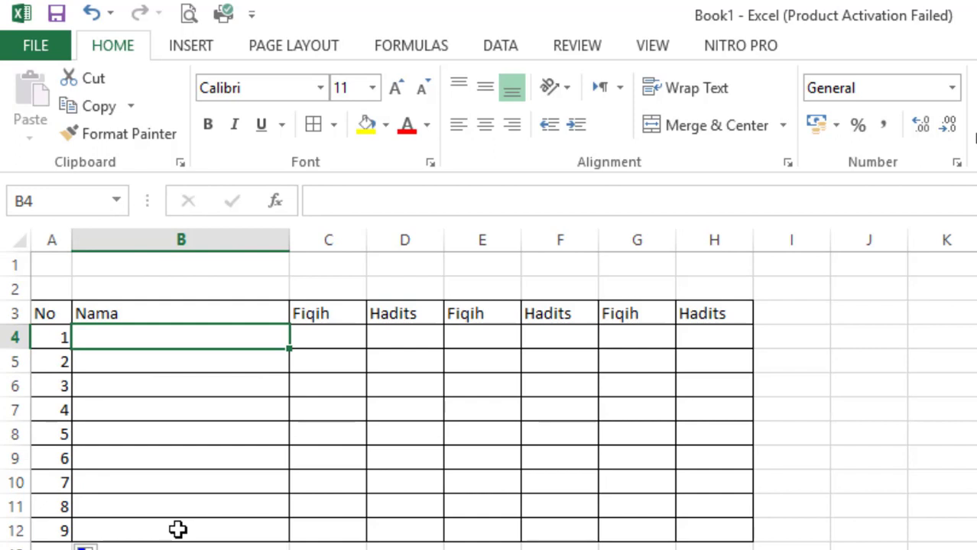
Type two student names into cells B4 and B5, fixing a typo in the second name
type("Nu")
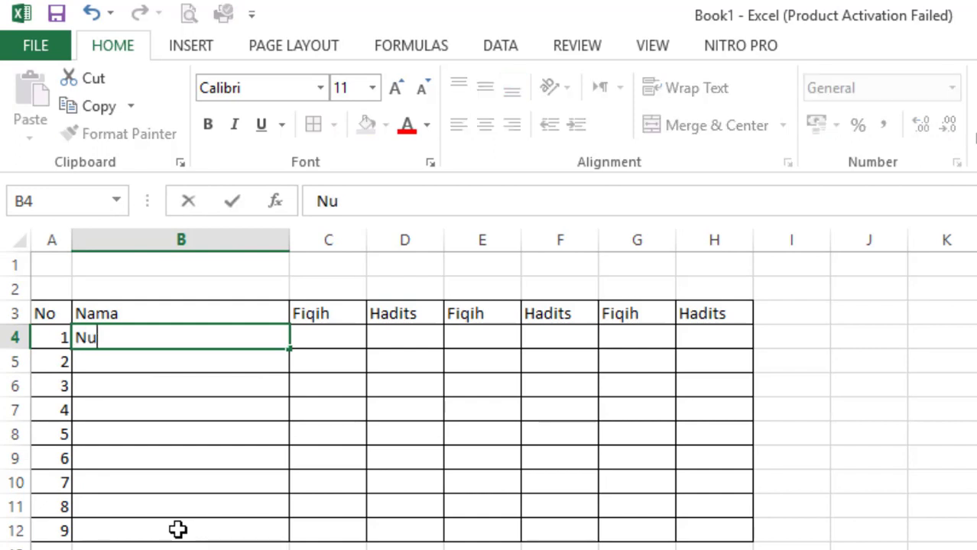
type("rul Badr")
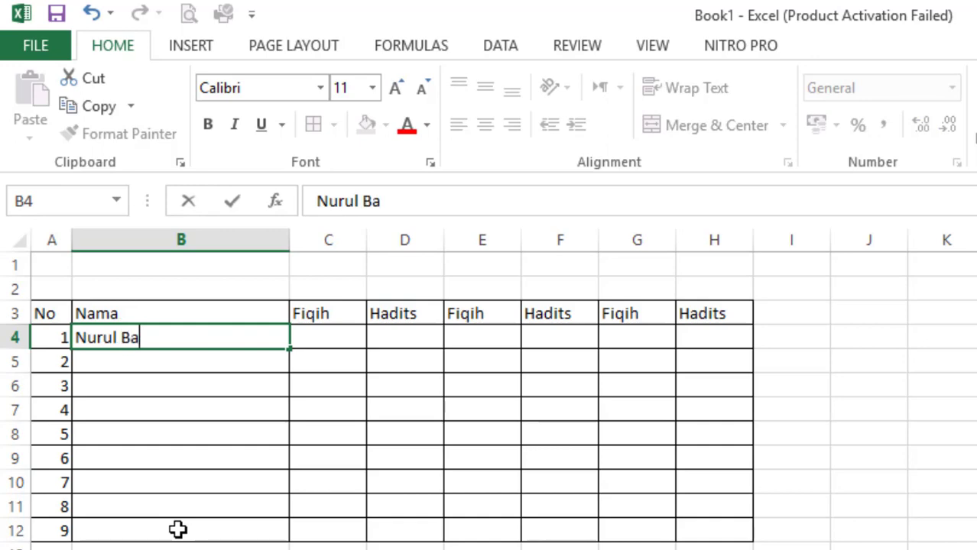
type("iyah")
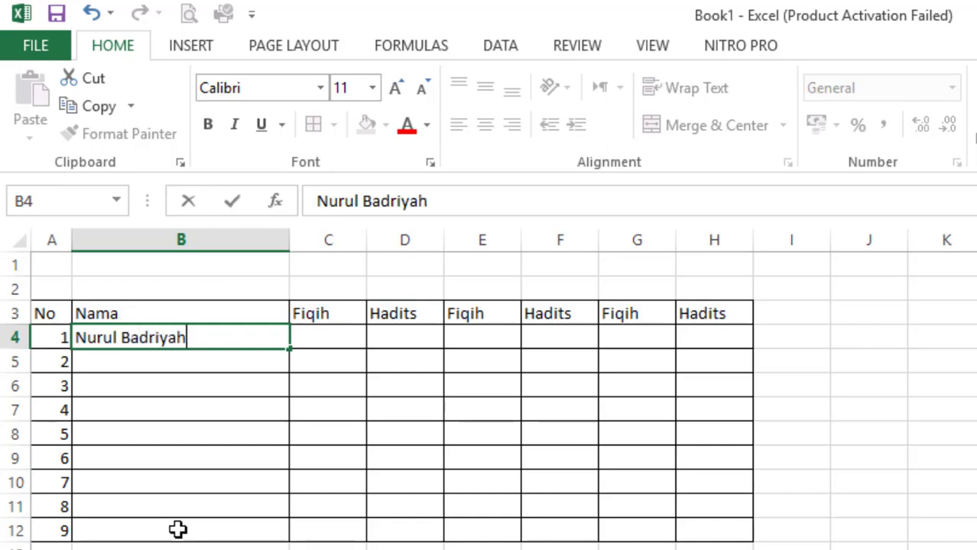
key("Return")
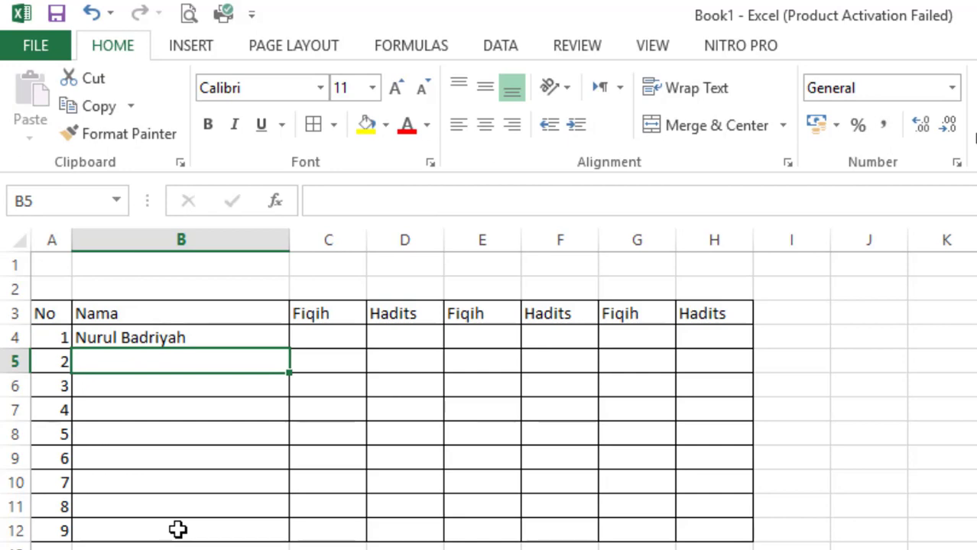
type("Haba")
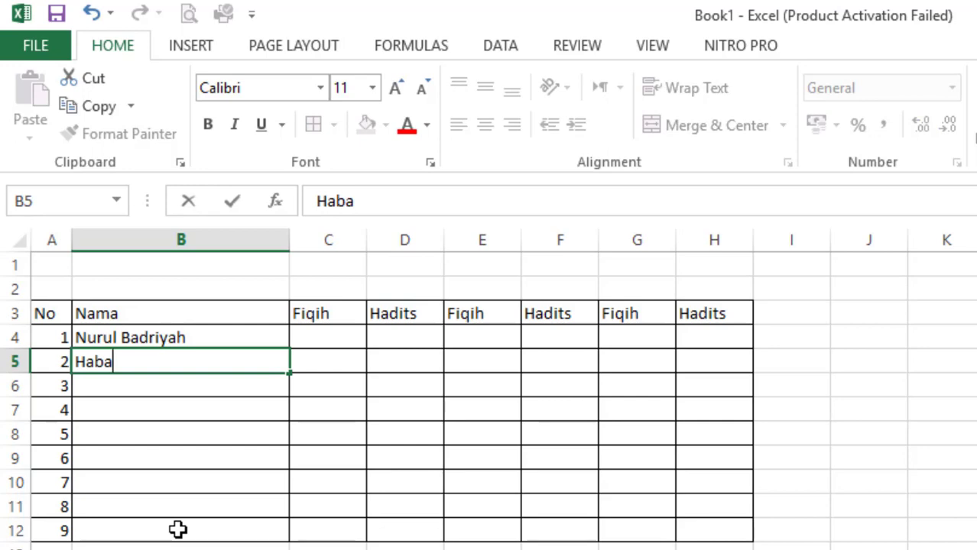
key("BackSpace")
key("BackSpace")
type("sanu")
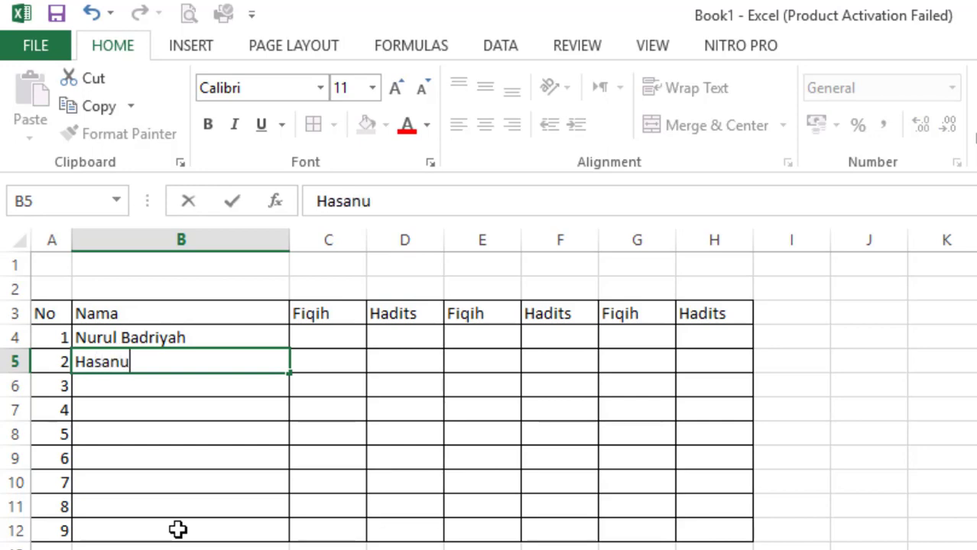
type("ddin")
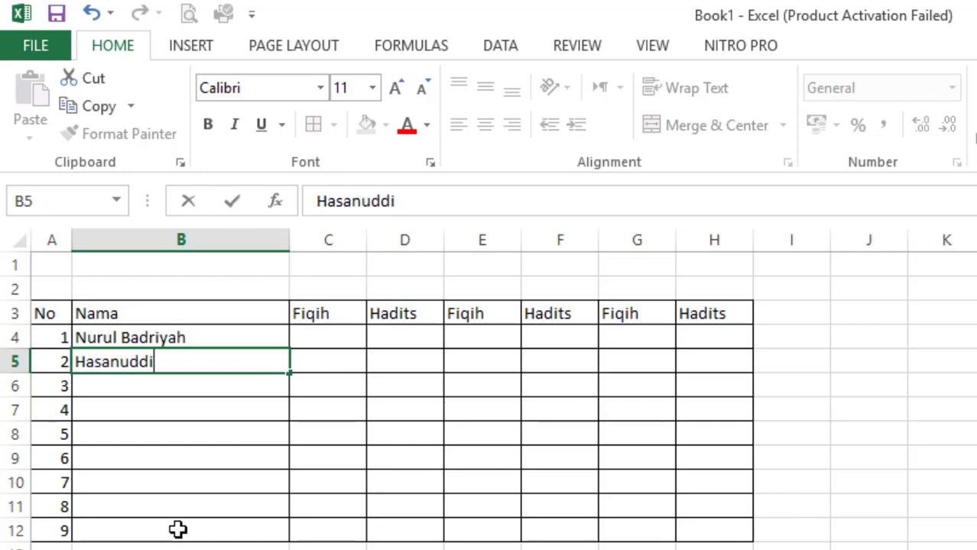
left_click(166, 393)
Copy the two names in B4:B5 and paste them into B6, B8 and B10
left_click_drag(175, 337, 174, 361)
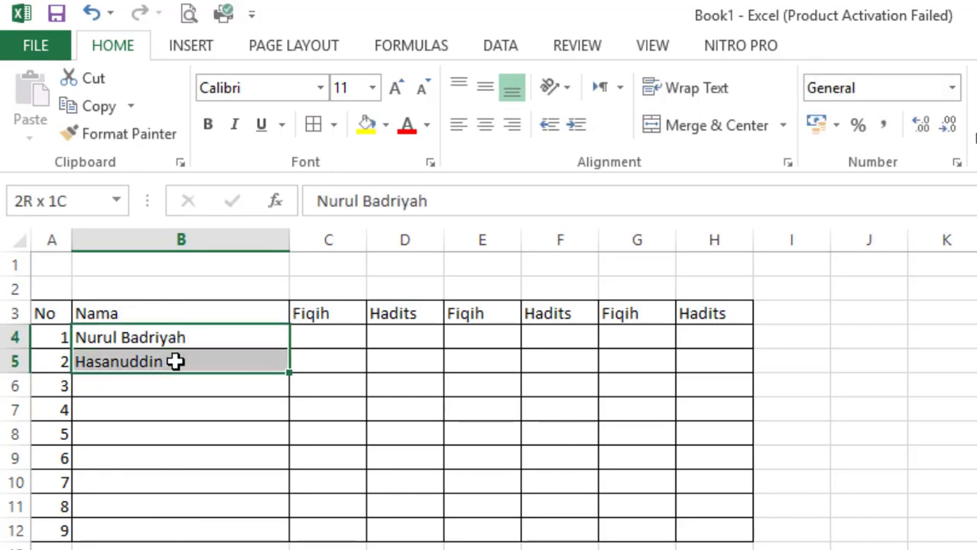
key("ctrl+c")
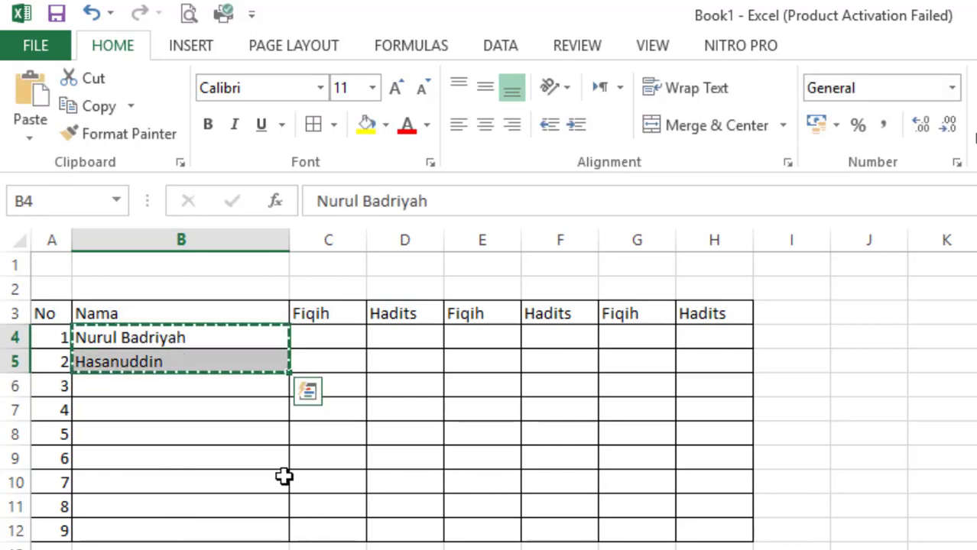
left_click_drag(198, 388, 199, 530)
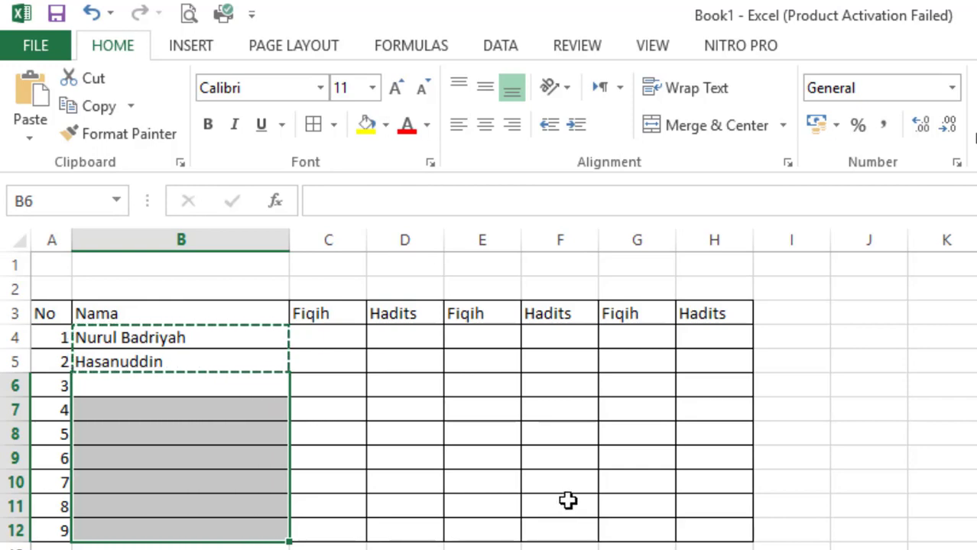
key("ctrl+v")
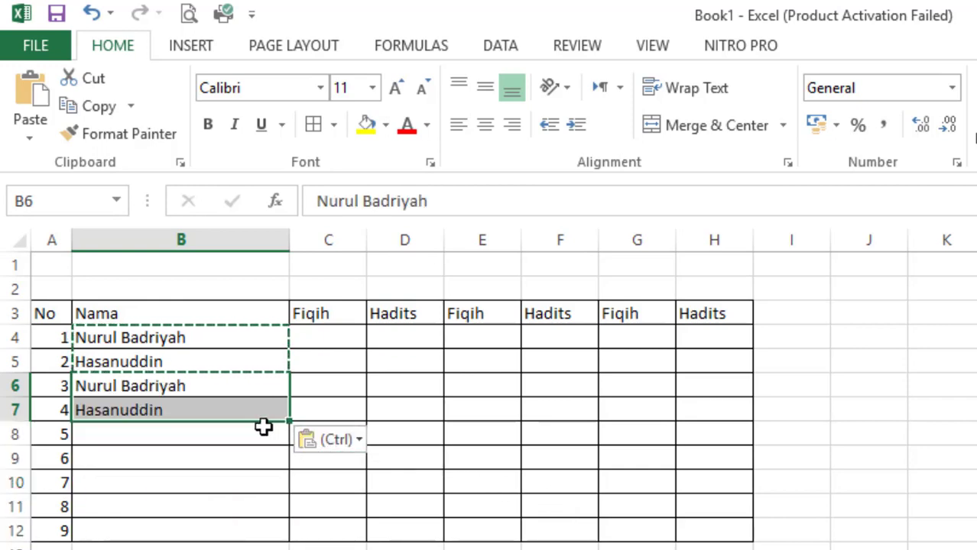
left_click(269, 433)
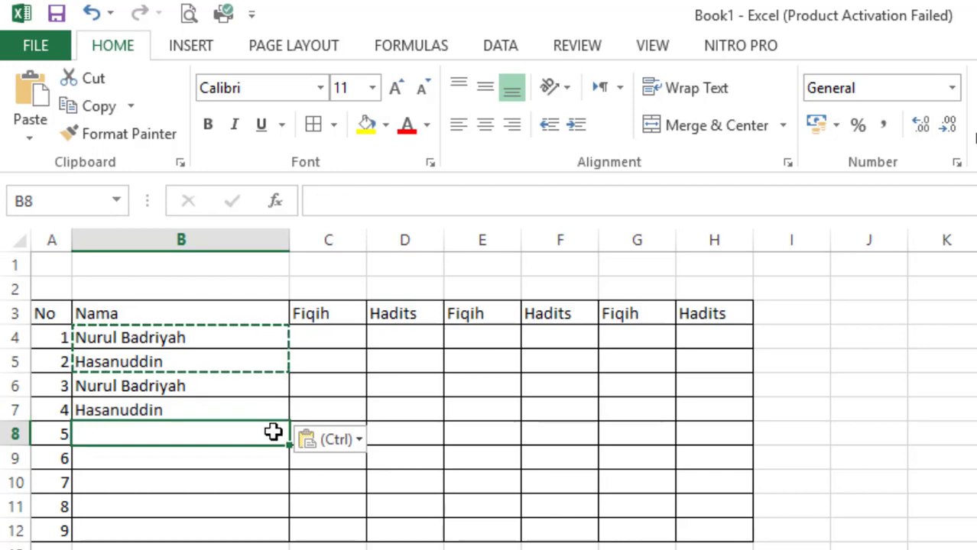
key("ctrl+v")
key("ctrl")
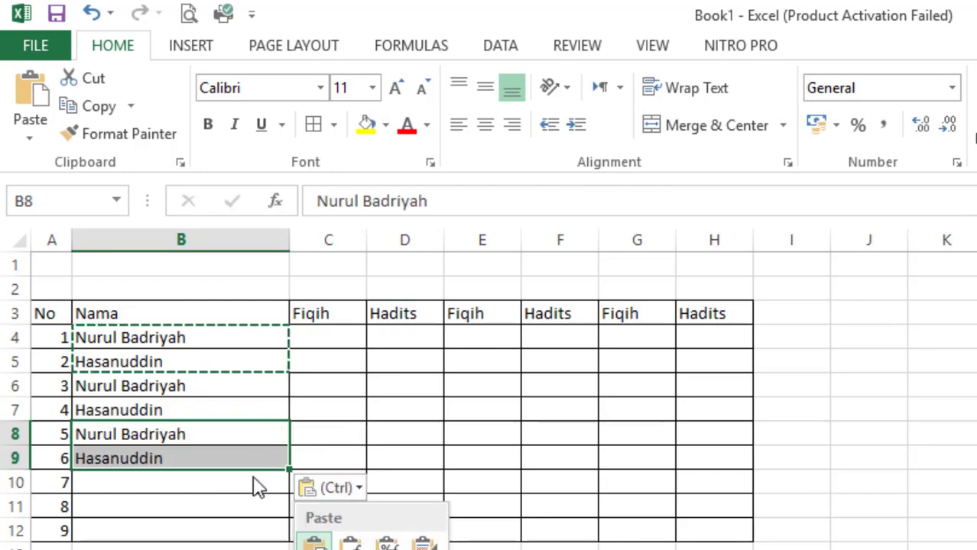
key("Escape")
left_click(252, 480)
key("ctrl+v")
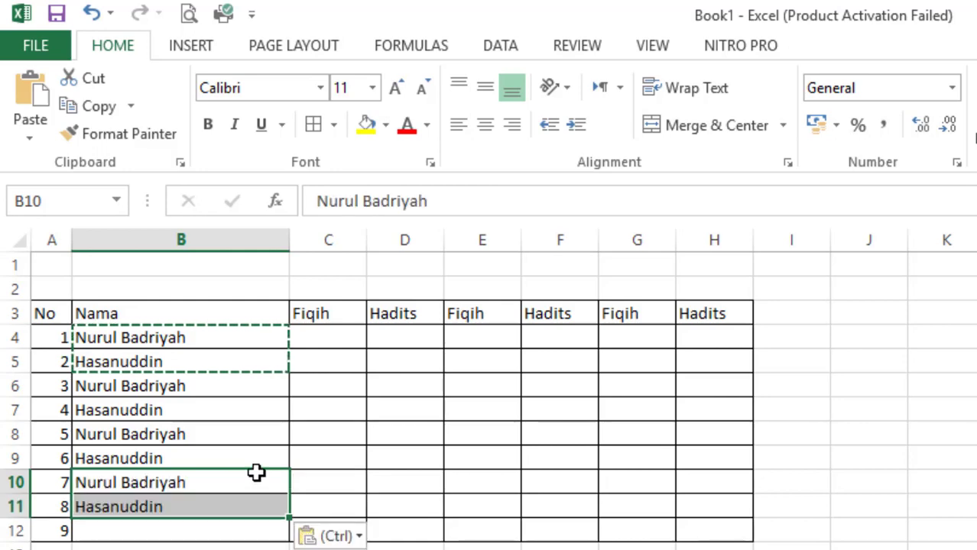
End copy mode and select the No header cell A3
left_click(249, 522)
left_click(411, 378)
left_click(139, 337)
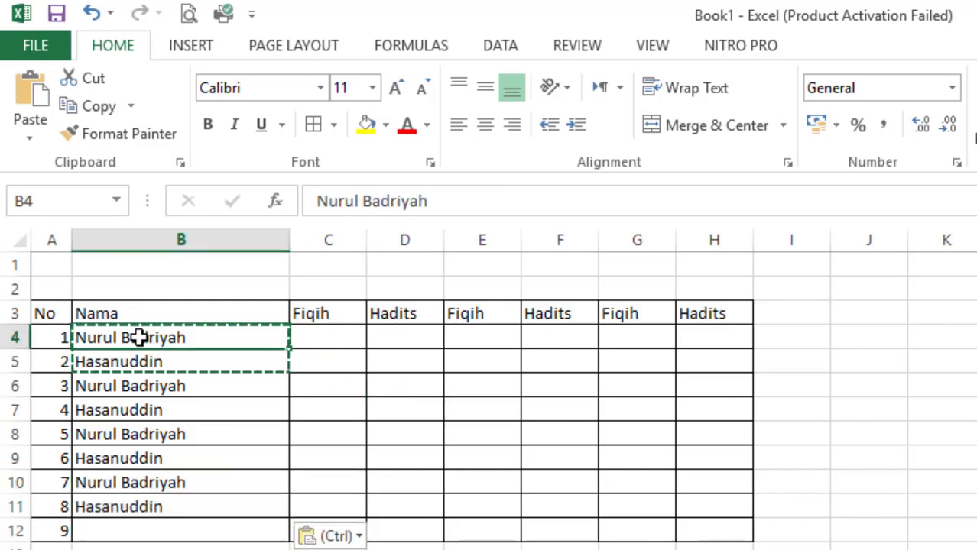
left_click(64, 310)
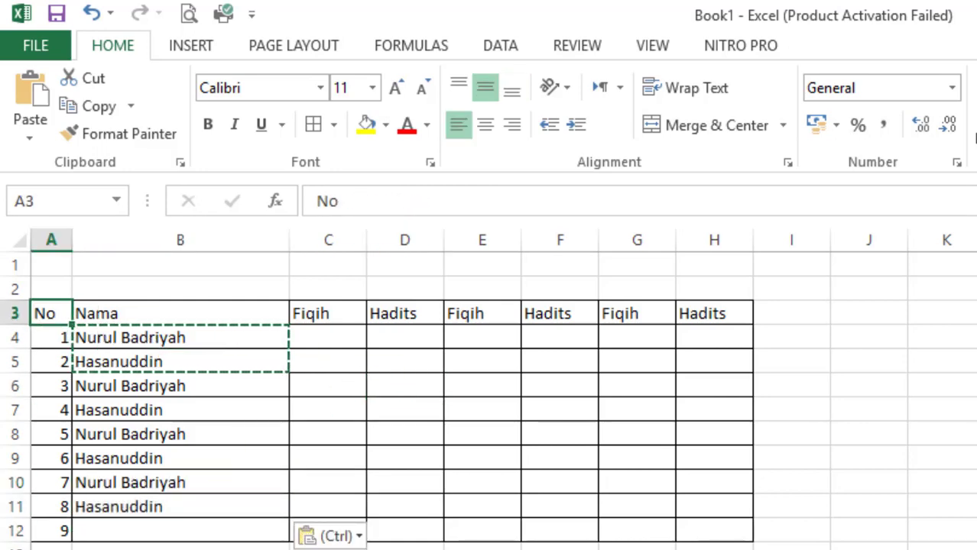
key("Escape")
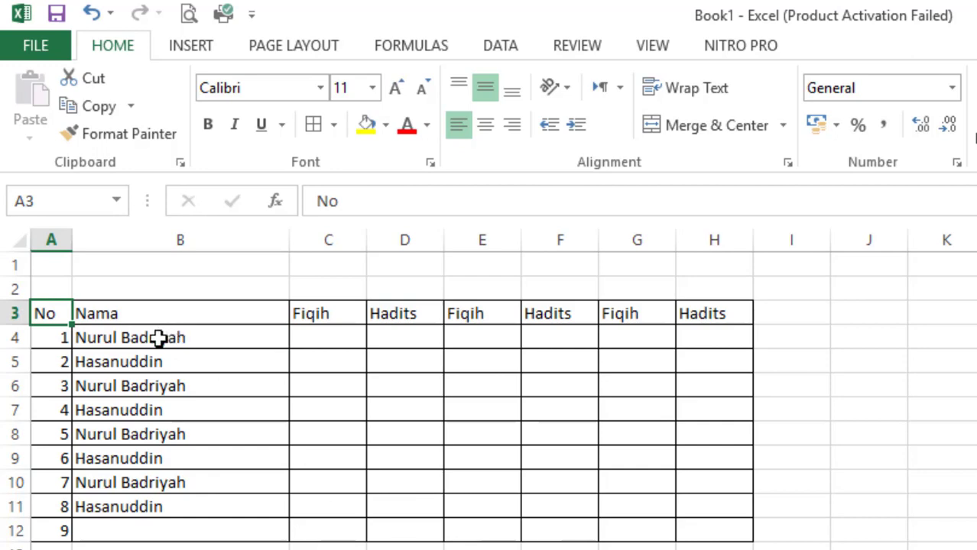
left_click(157, 423)
left_click(43, 311)
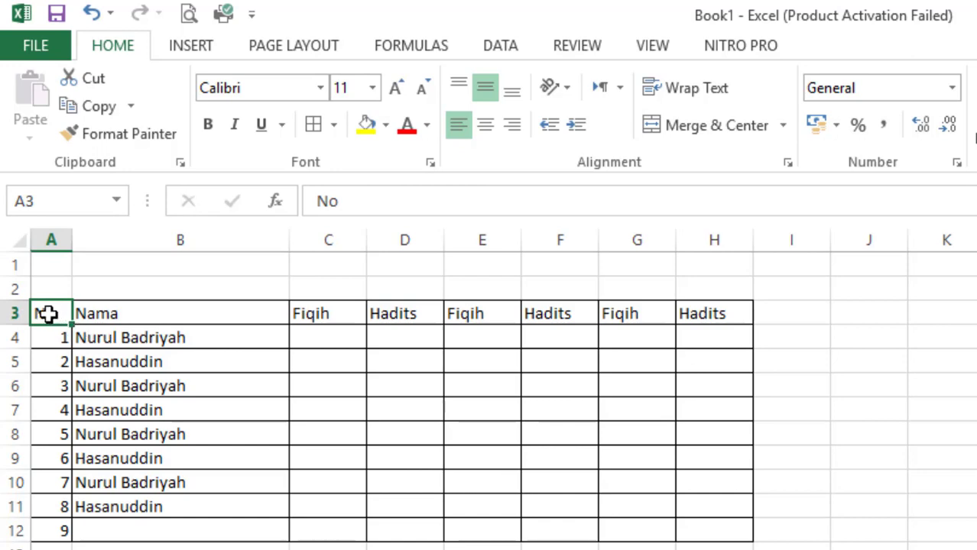
mouse_move(49, 313)
left_mouse_down()
mouse_move(710, 314)
mouse_move(56, 316)
left_mouse_up()
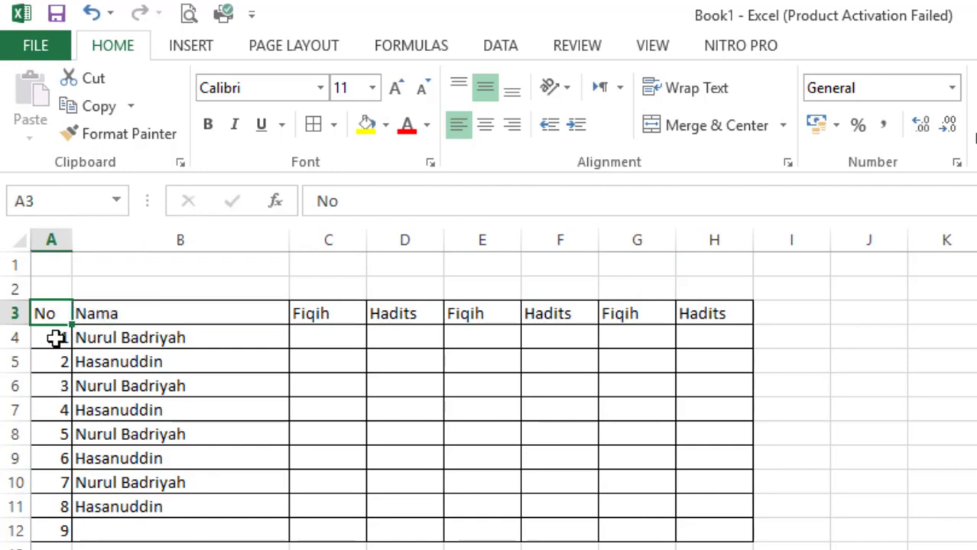
left_click(55, 337)
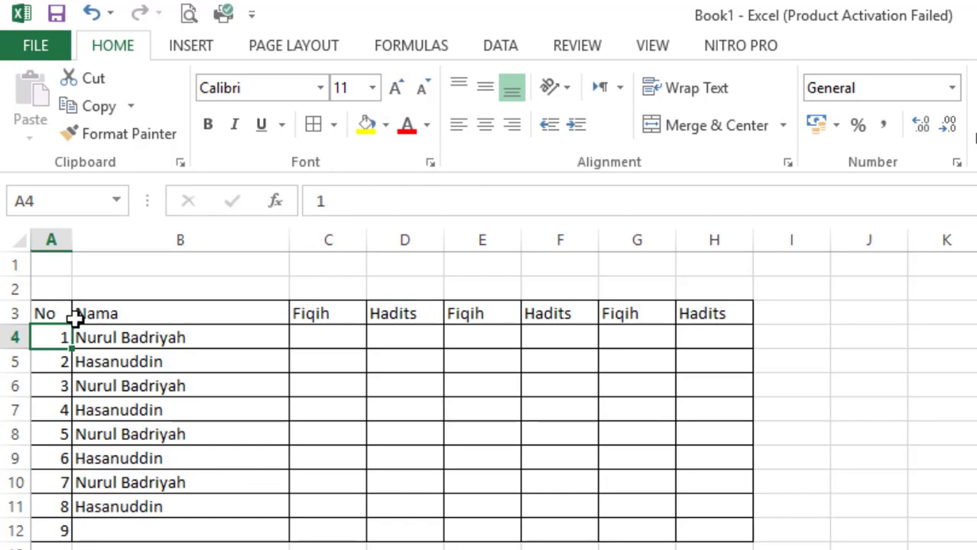
left_click_drag(67, 314, 713, 310)
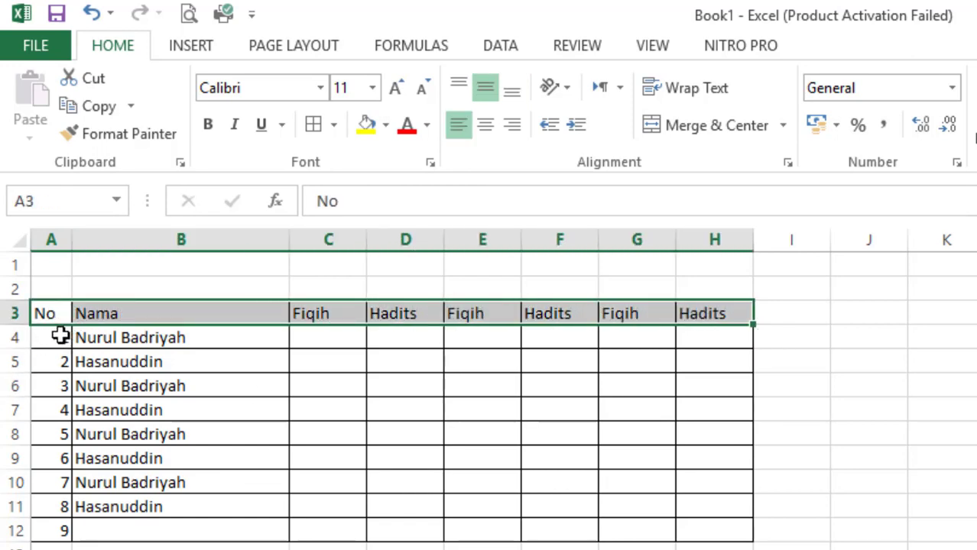
left_click_drag(58, 336, 63, 530)
left_click(48, 312)
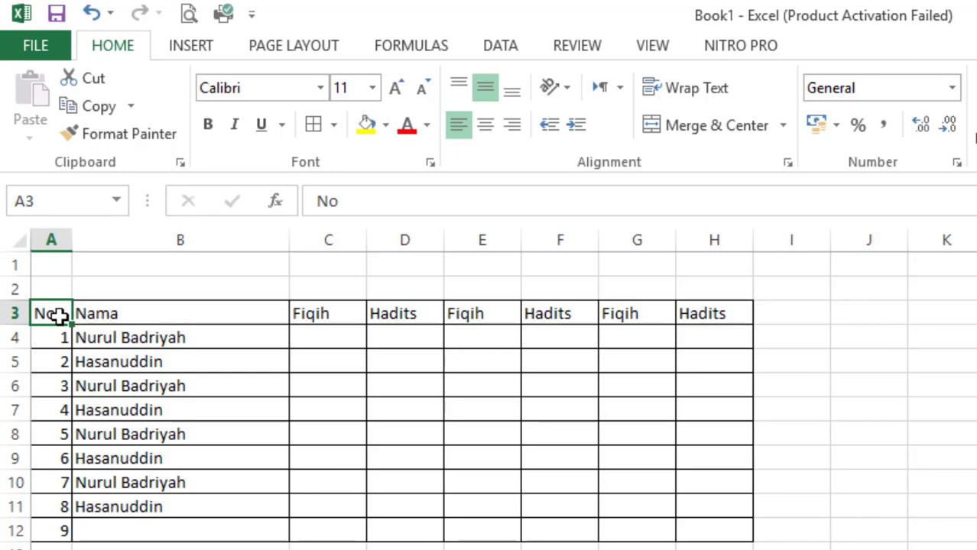
mouse_move(48, 312)
left_mouse_down()
mouse_move(684, 318)
mouse_move(725, 529)
left_mouse_up()
left_click_drag(715, 454, 53, 319)
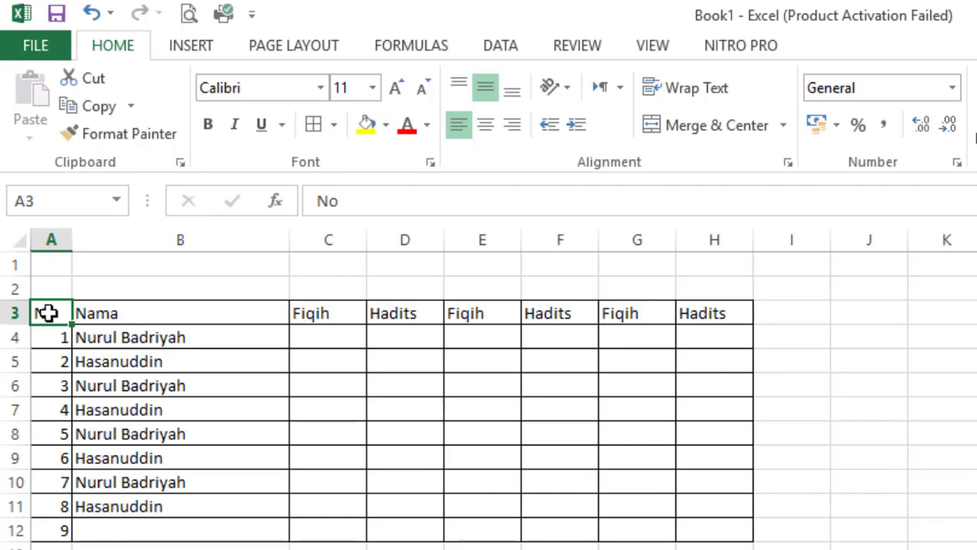
left_click_drag(66, 314, 229, 314)
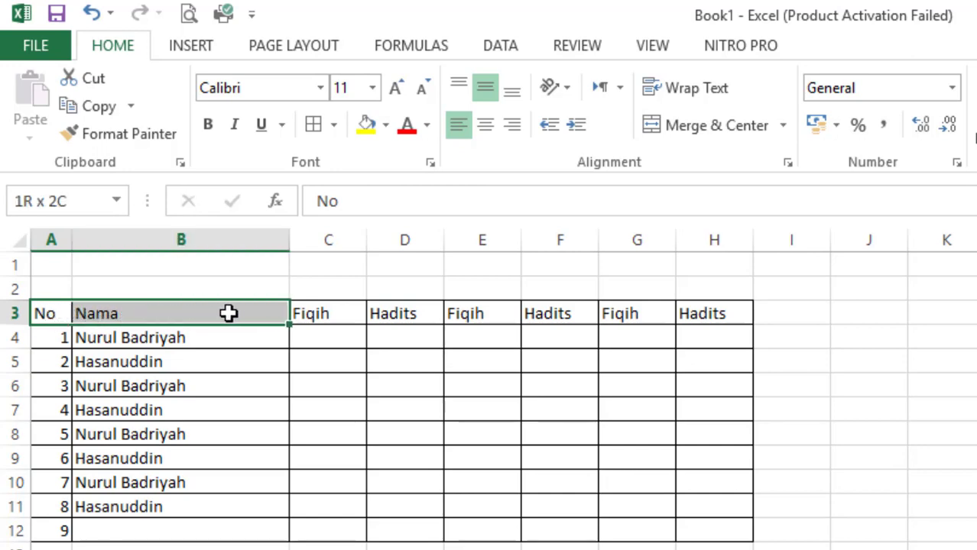
left_click_drag(229, 314, 725, 313)
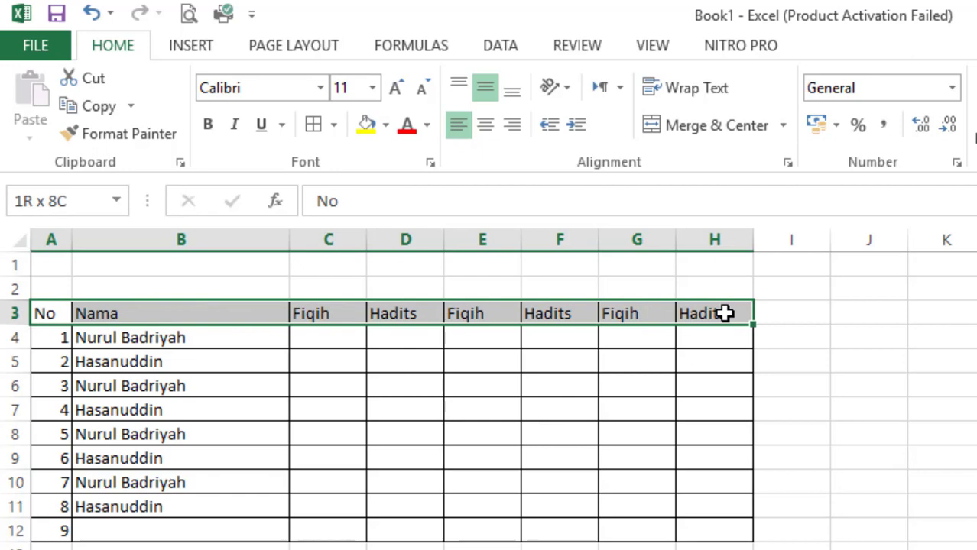
left_click_drag(724, 314, 724, 313)
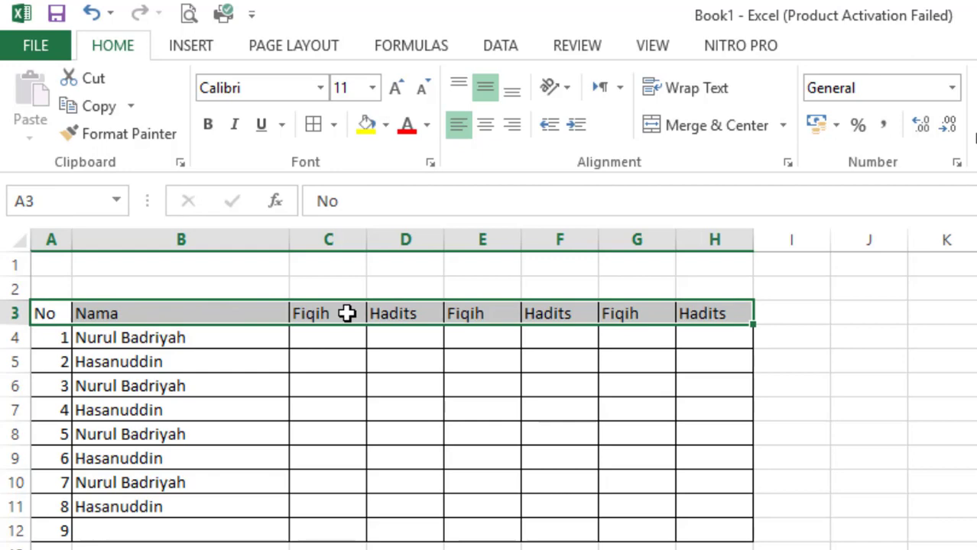
Set horizontal and vertical alignment of header cells A3:H3 to Center in Format Cells
right_click(346, 314)
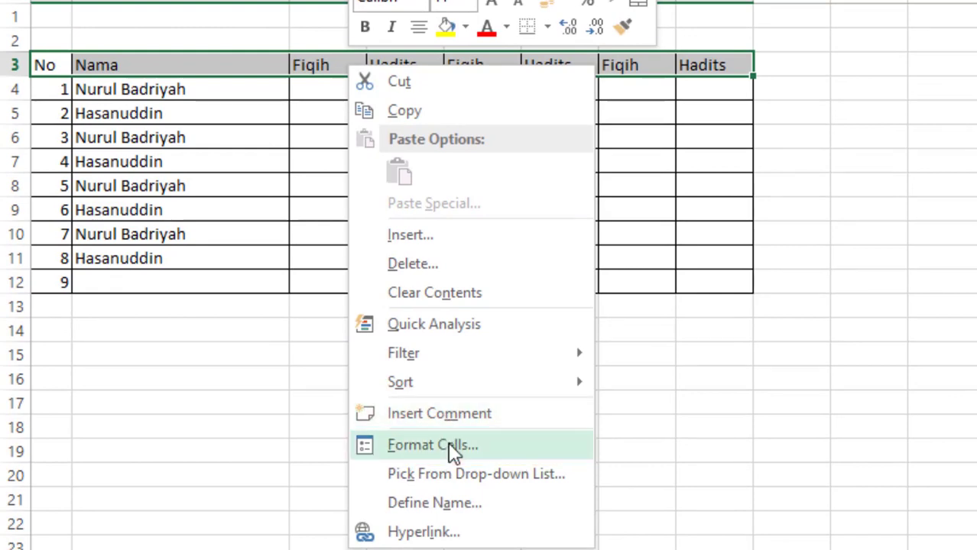
left_click(452, 451)
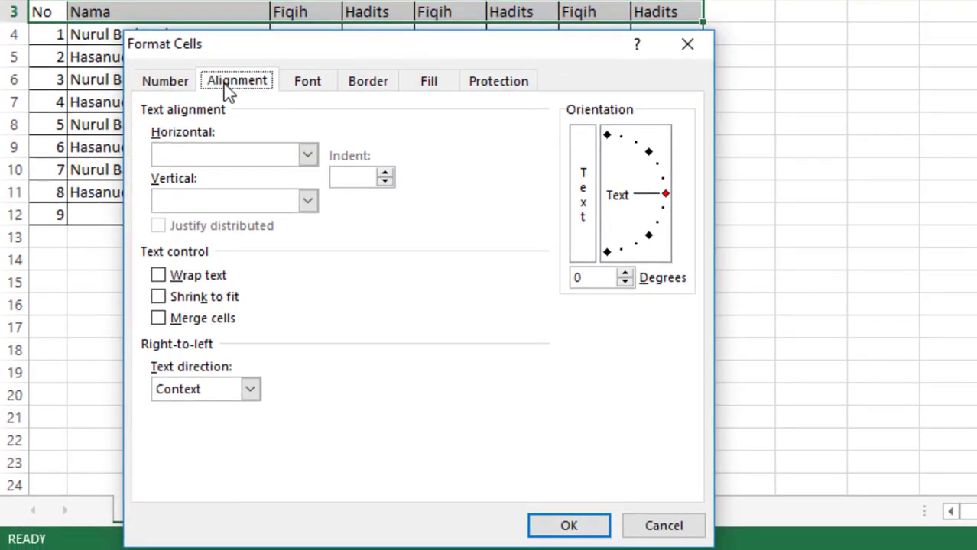
left_click(168, 85)
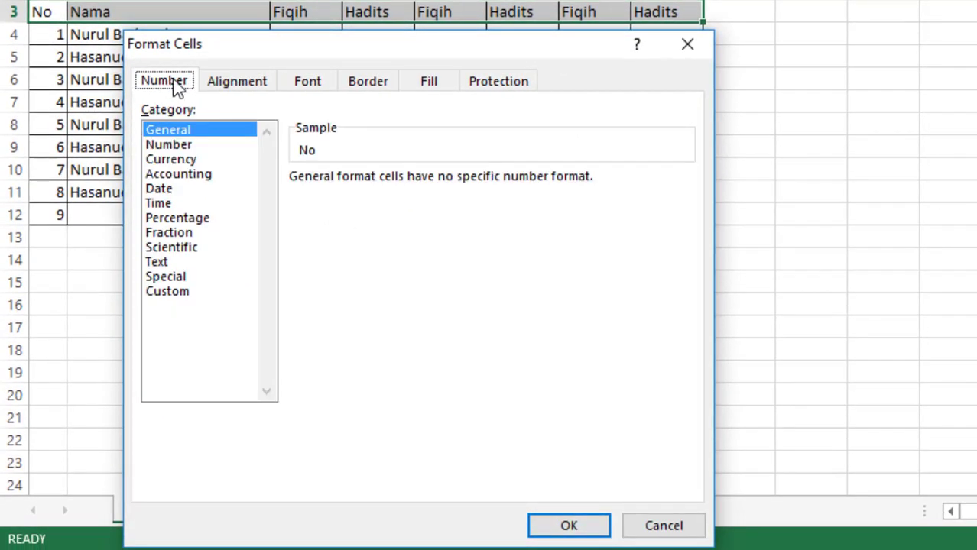
left_click(235, 85)
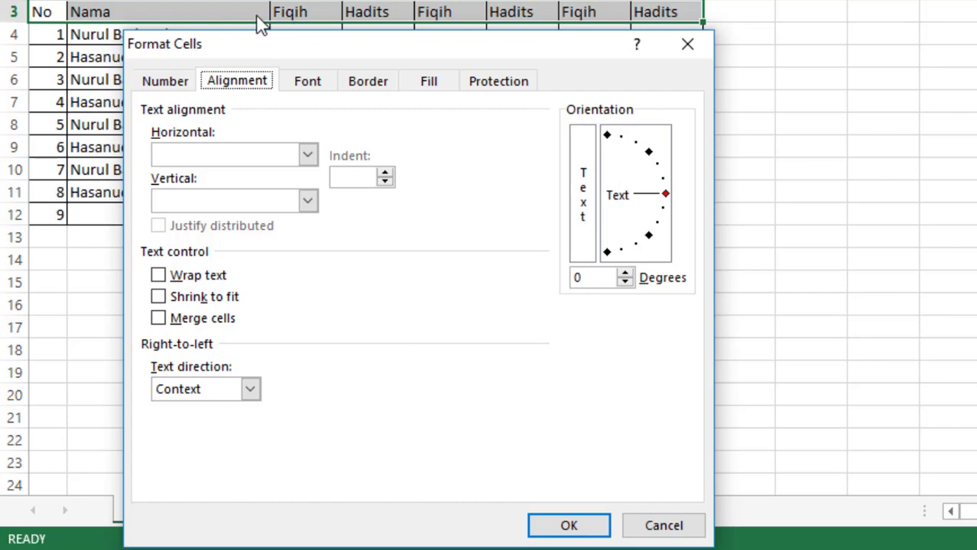
left_click(307, 156)
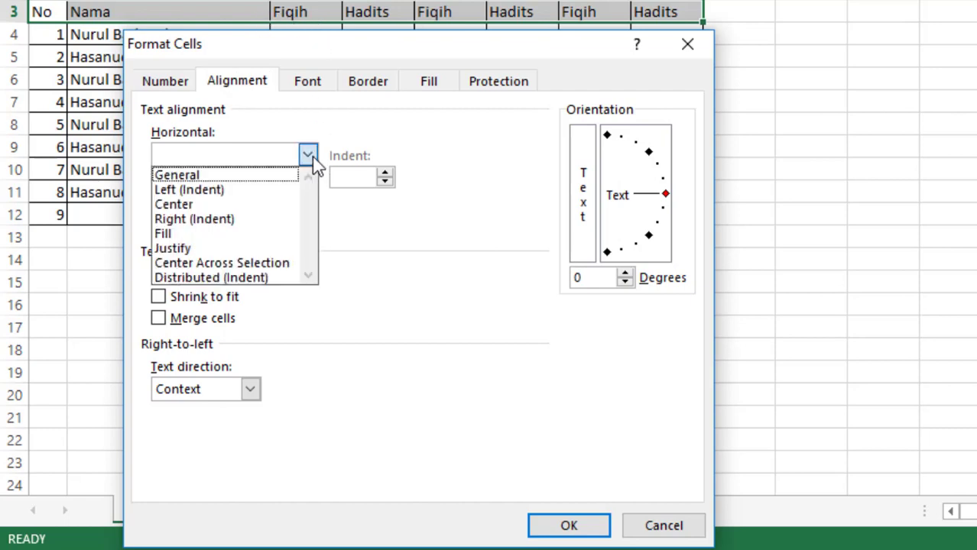
left_click(260, 205)
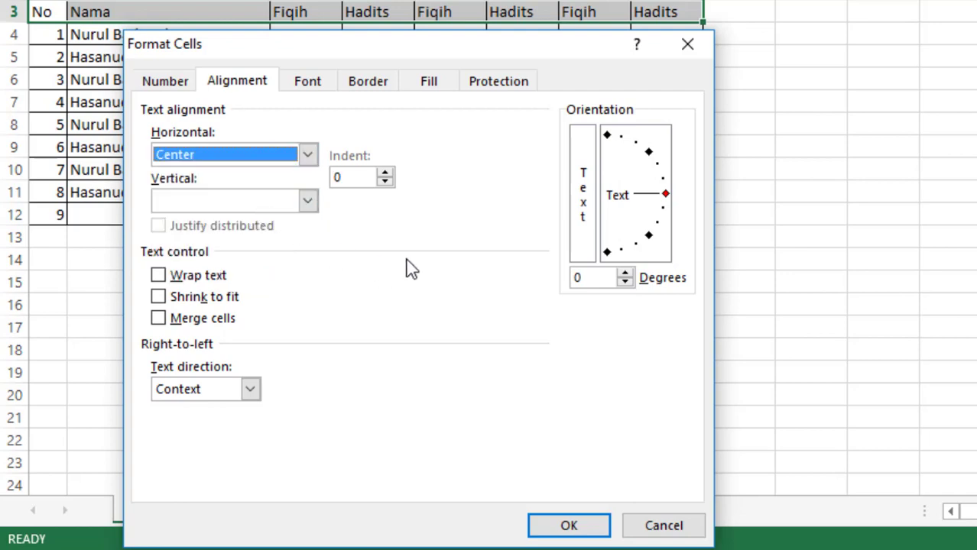
left_click(308, 203)
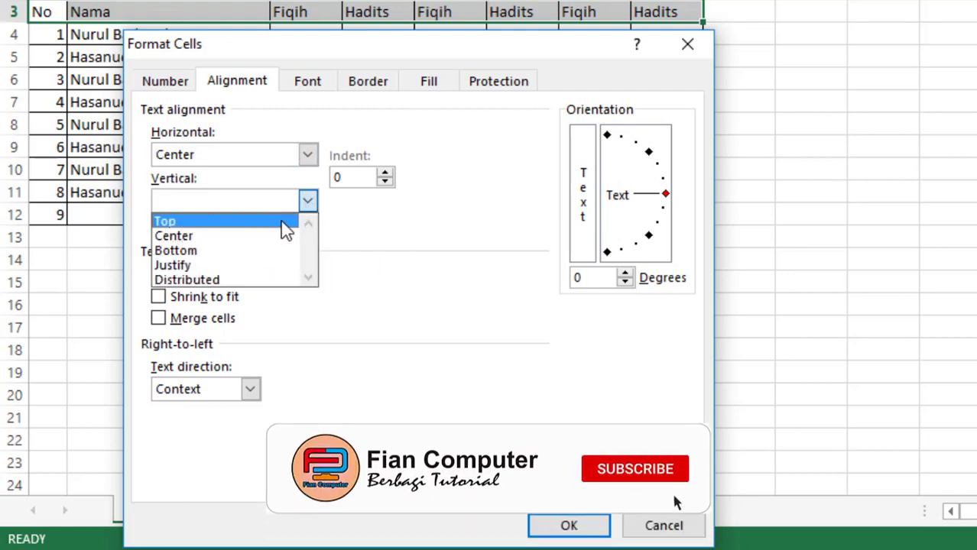
left_click(276, 240)
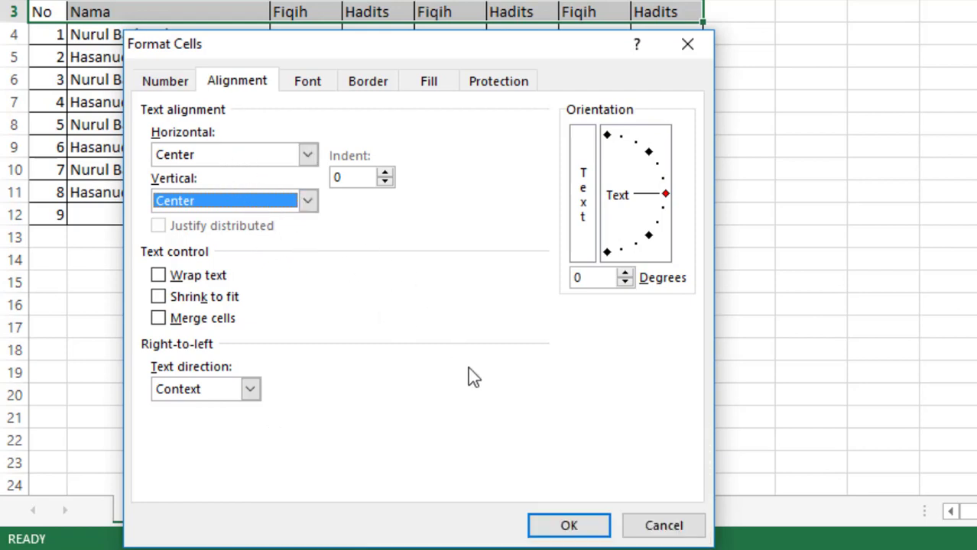
left_click(569, 525)
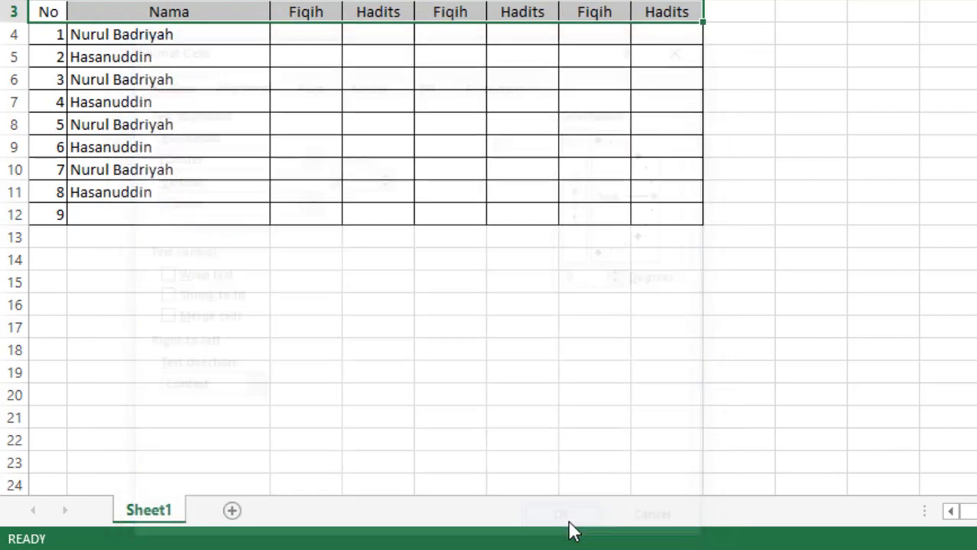
Set horizontal and vertical alignment of the numbers in A4:A12 to Center in Format Cells
left_click_drag(50, 13, 648, 13)
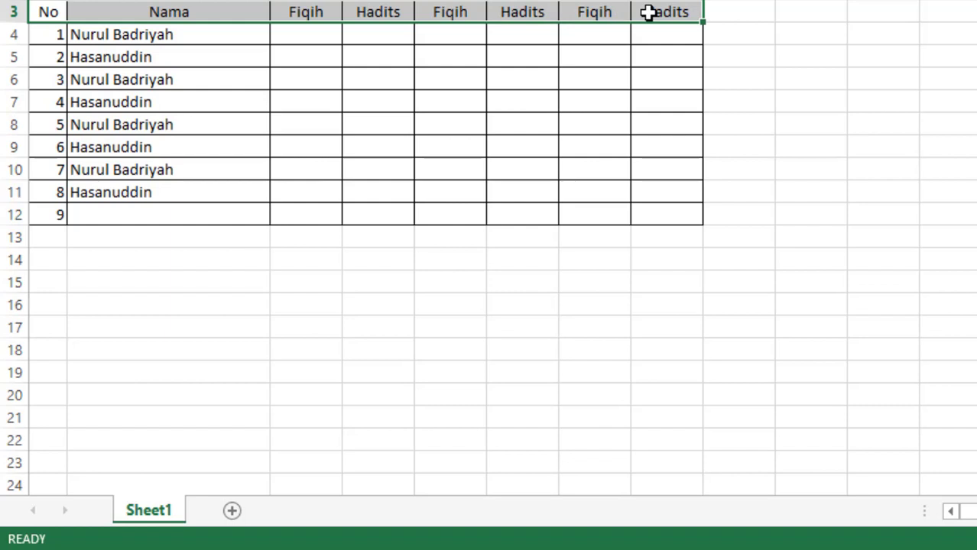
left_click_drag(648, 13, 649, 13)
left_click_drag(47, 34, 48, 215)
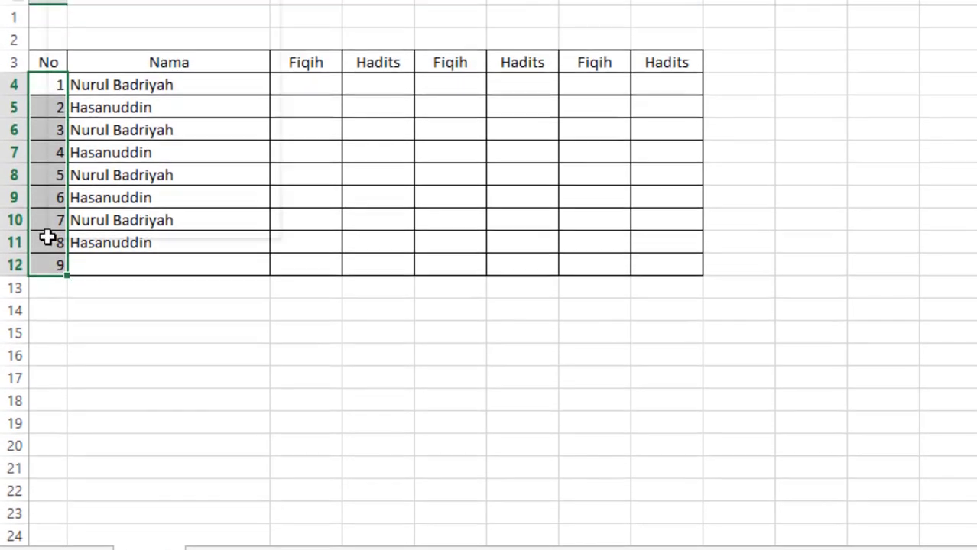
right_click(48, 188)
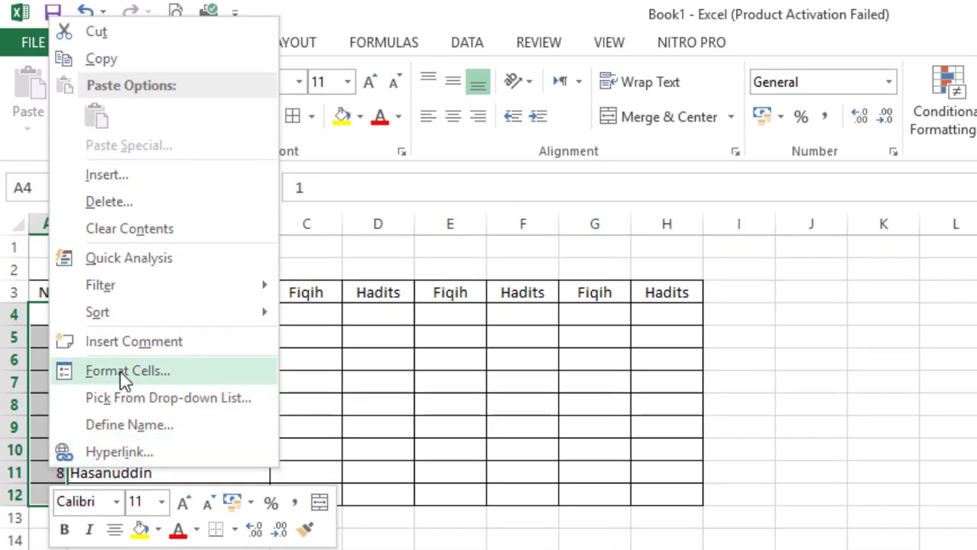
left_click(121, 373)
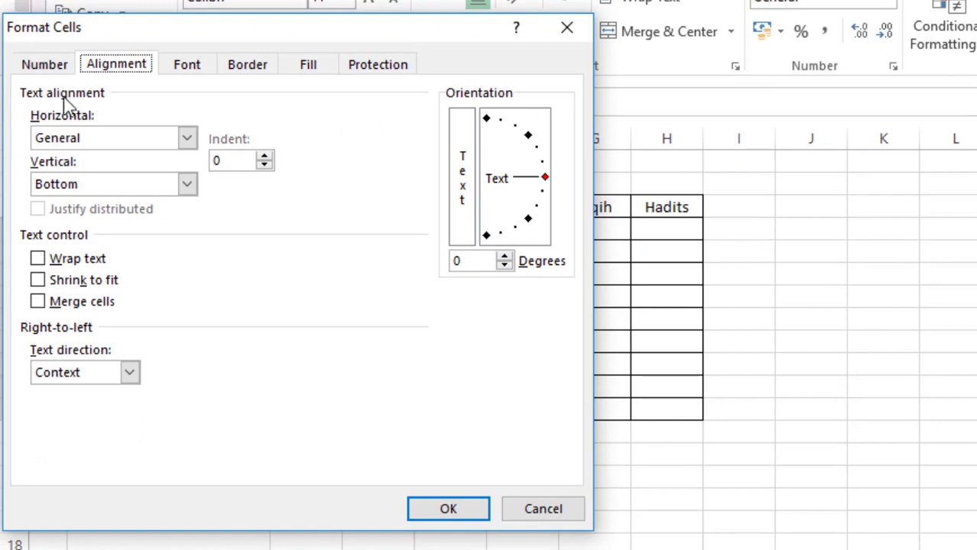
left_click(95, 142)
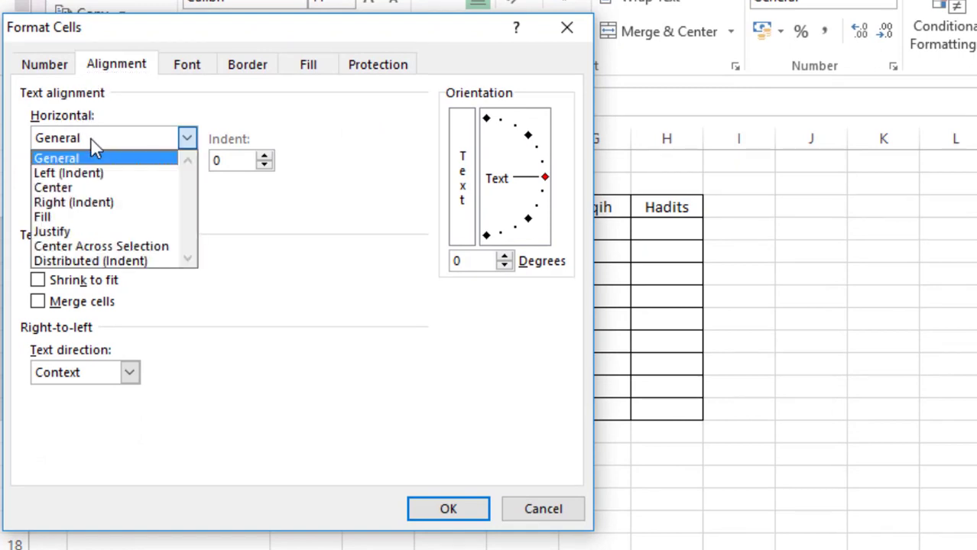
left_click(84, 187)
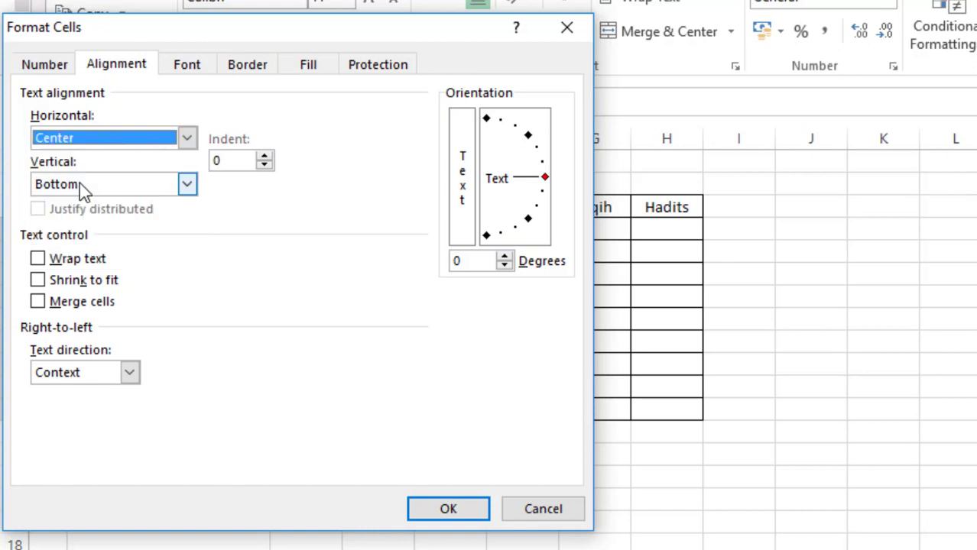
left_click(82, 191)
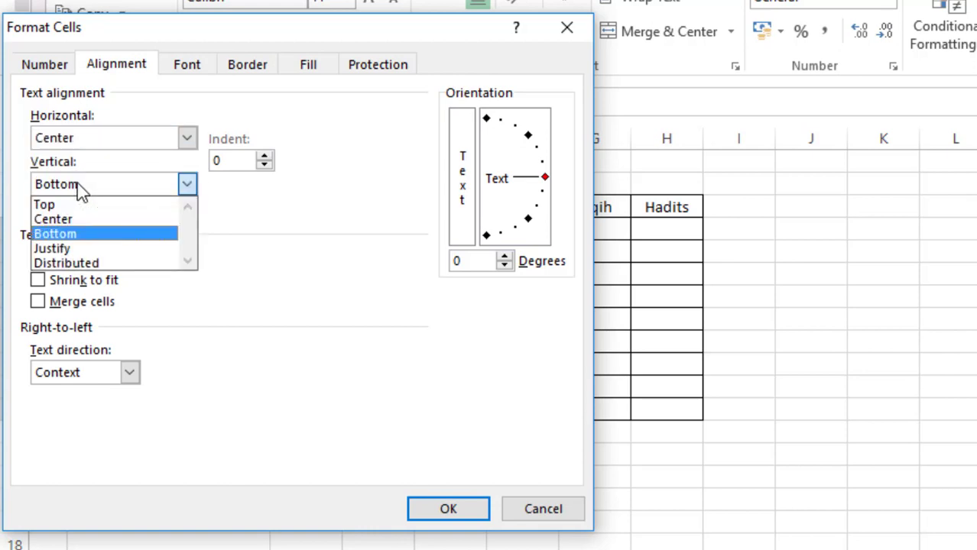
left_click(79, 218)
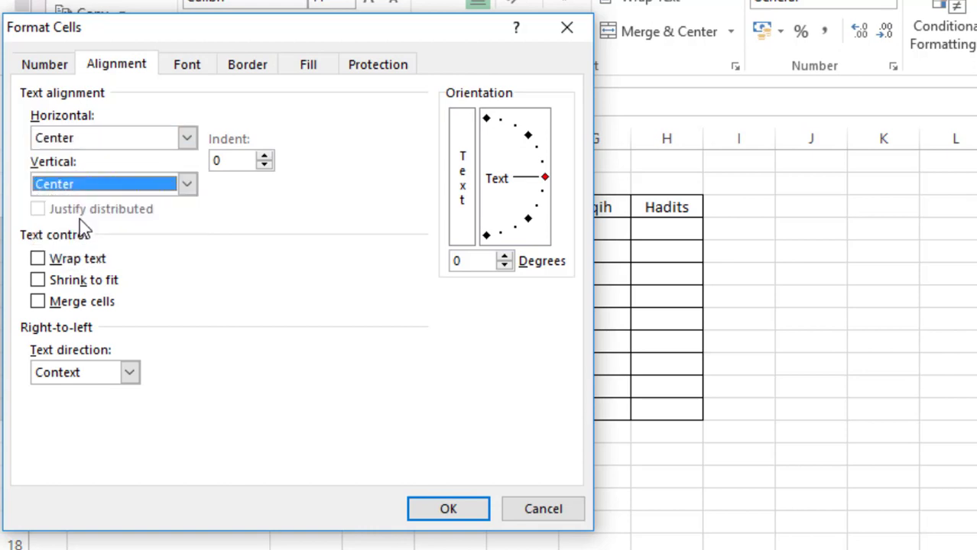
left_click(450, 511)
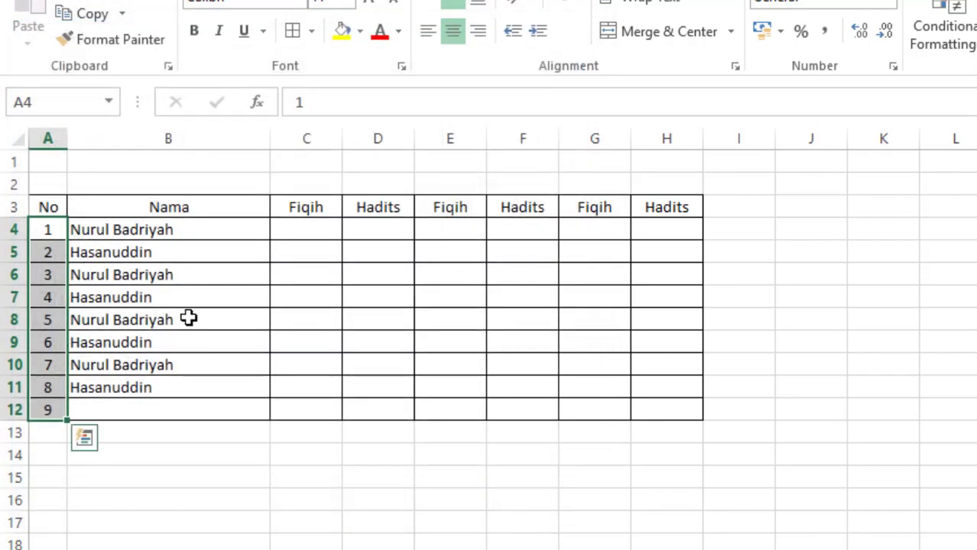
left_click(190, 319)
left_click_drag(48, 207, 668, 207)
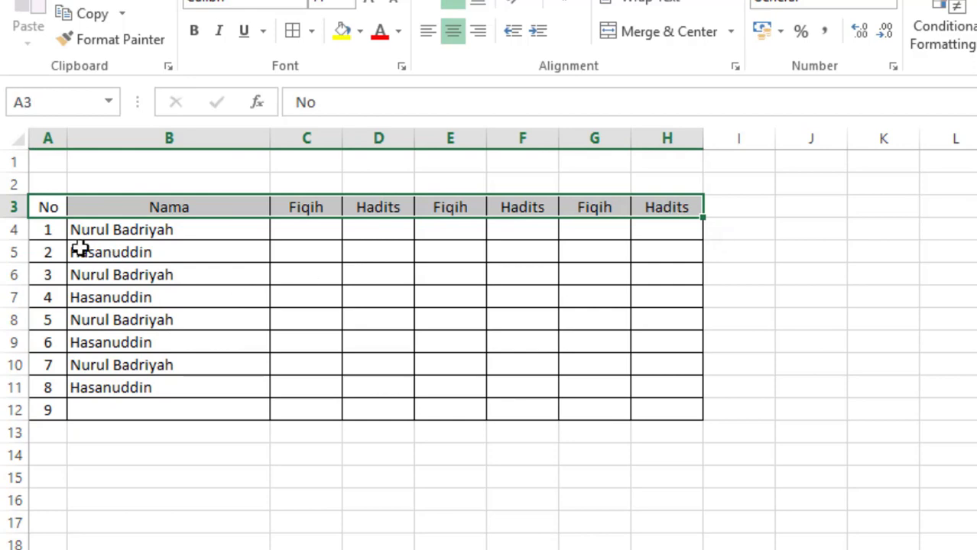
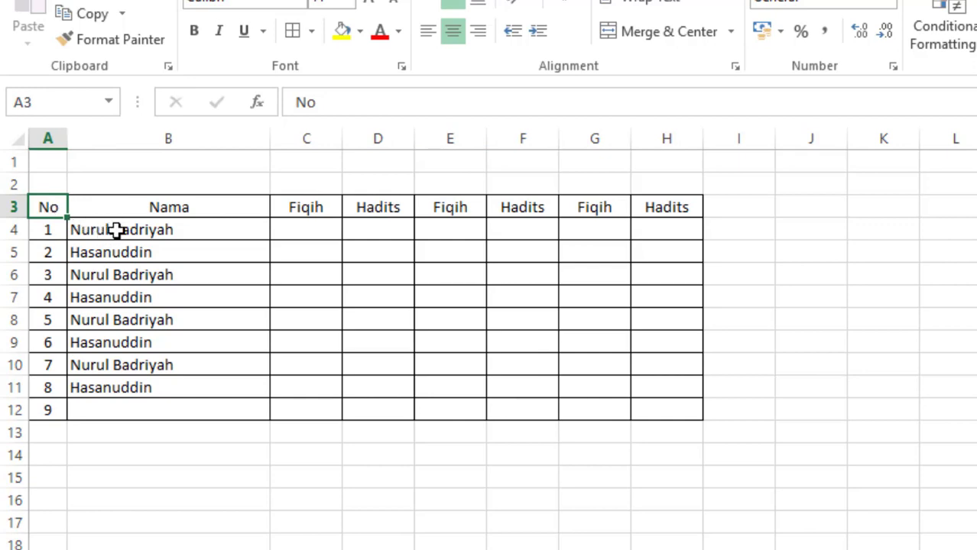
Give the names in B4:B12 middle vertical alignment and left horizontal alignment
left_click_drag(115, 229, 132, 408)
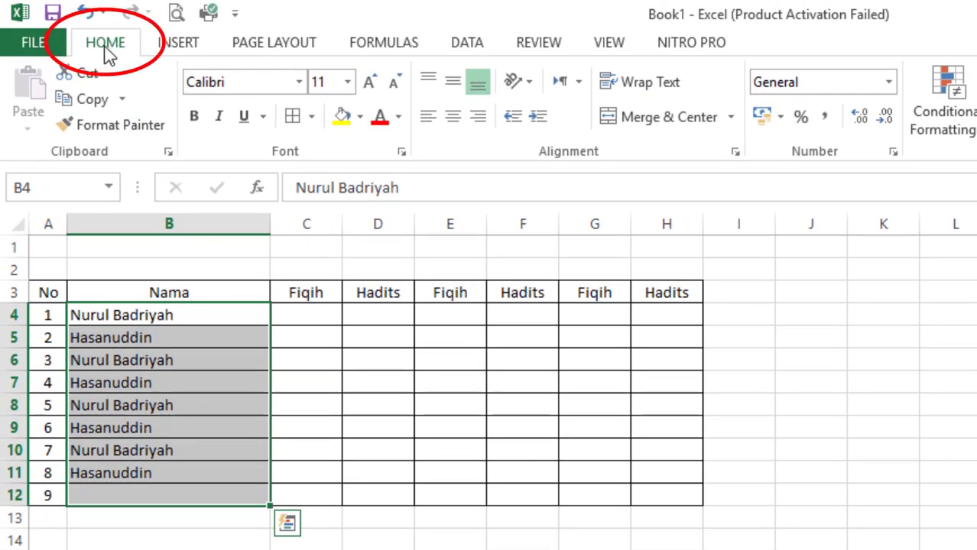
left_click(474, 84)
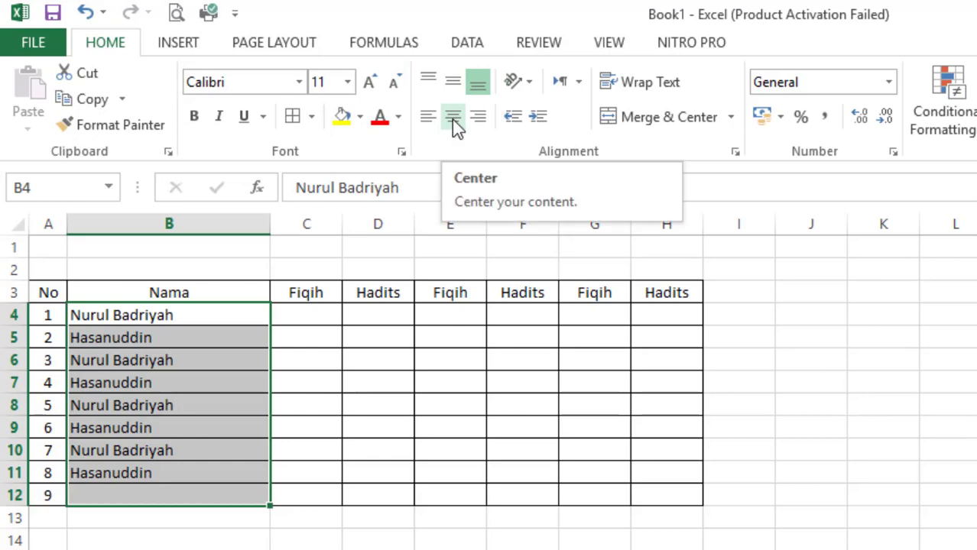
left_click(453, 118)
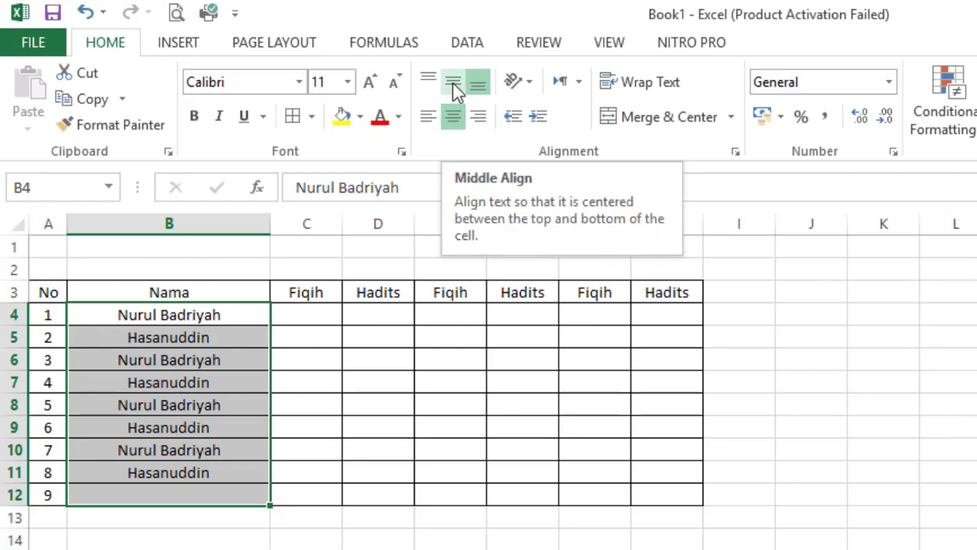
left_click(453, 86)
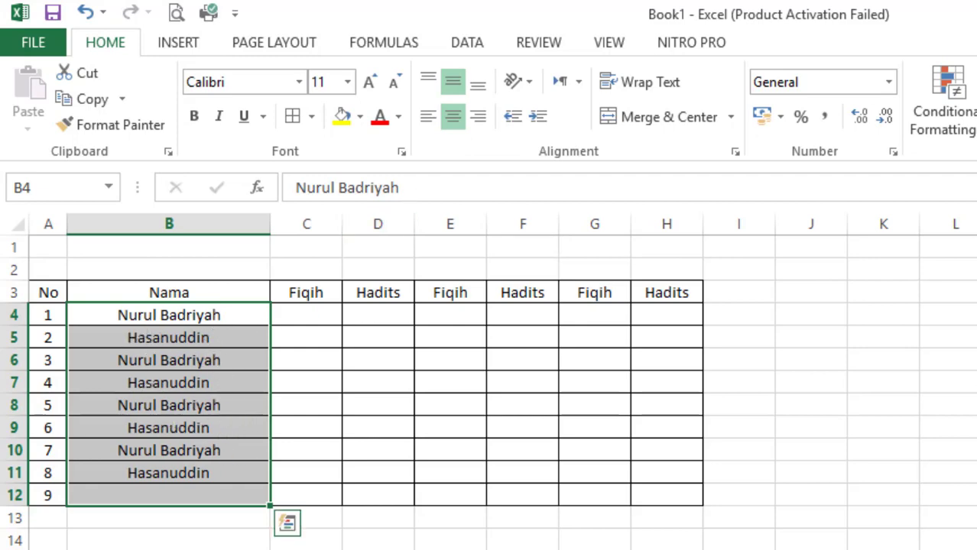
left_click(428, 117)
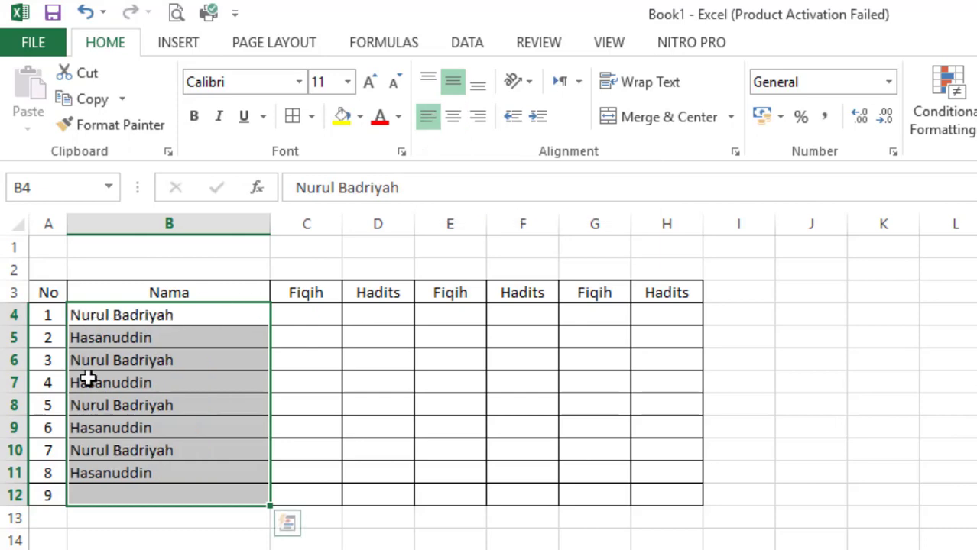
left_click(170, 316)
Select header cells C3:H3 holding the three Fiqih and Hadits pairs
left_click(298, 309)
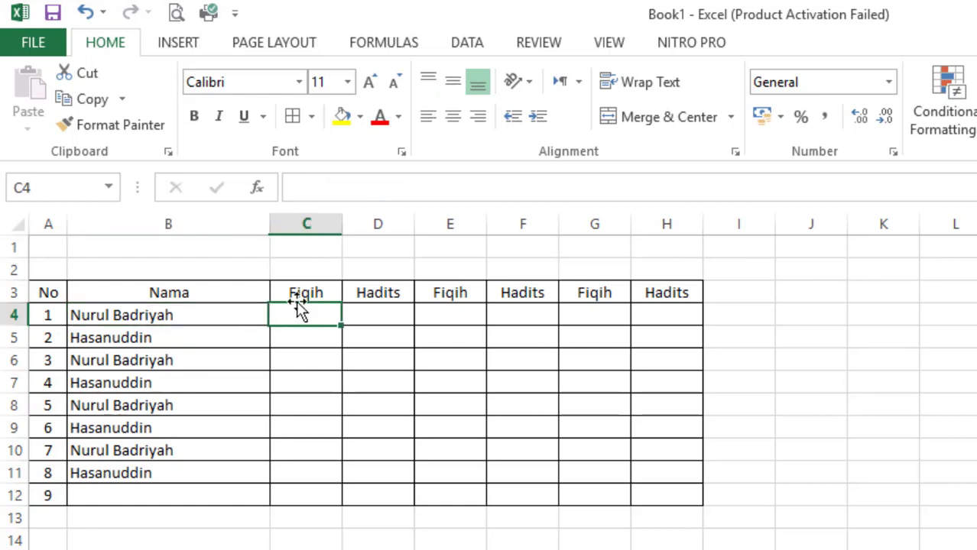
left_click(313, 298)
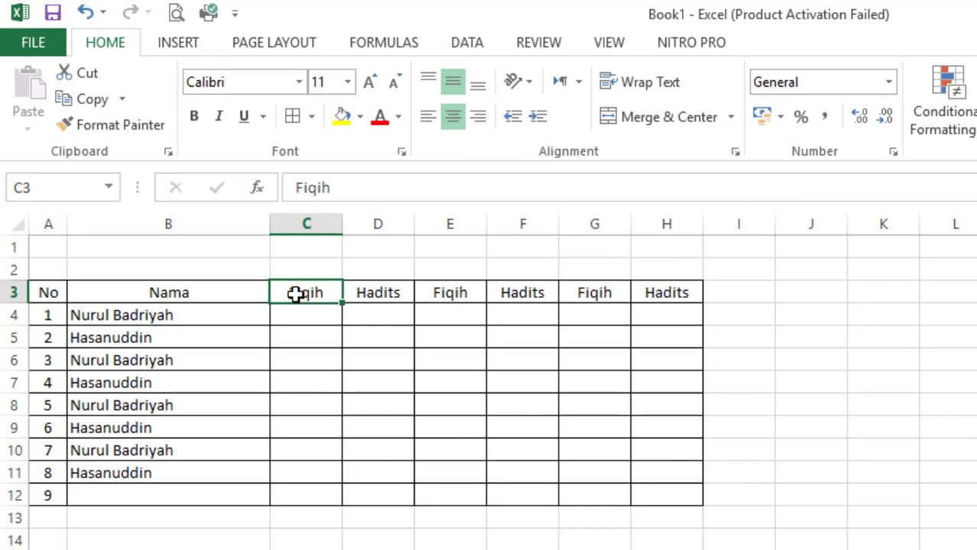
left_click_drag(295, 295, 662, 291)
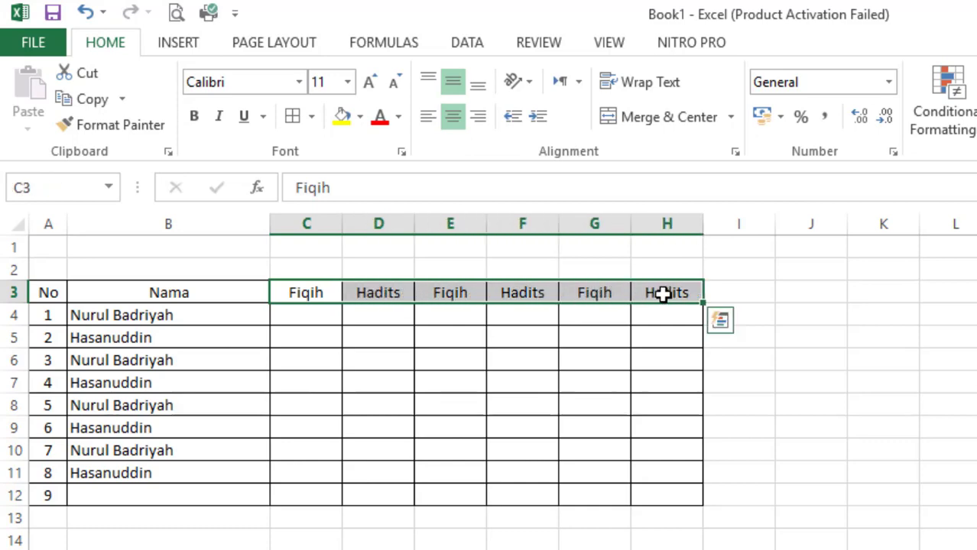
Set the C3:H3 header text orientation to 45 degrees in Format Cells
right_click(396, 291)
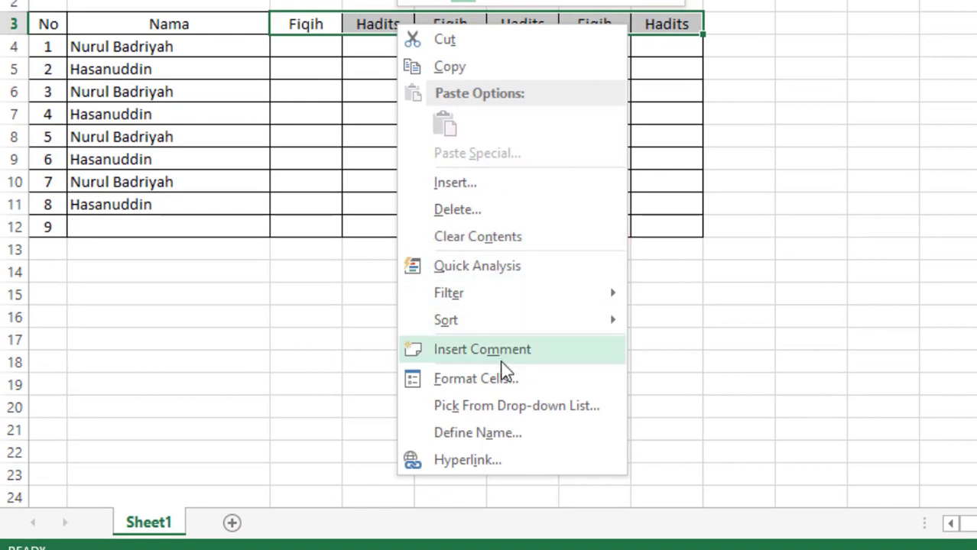
left_click(501, 373)
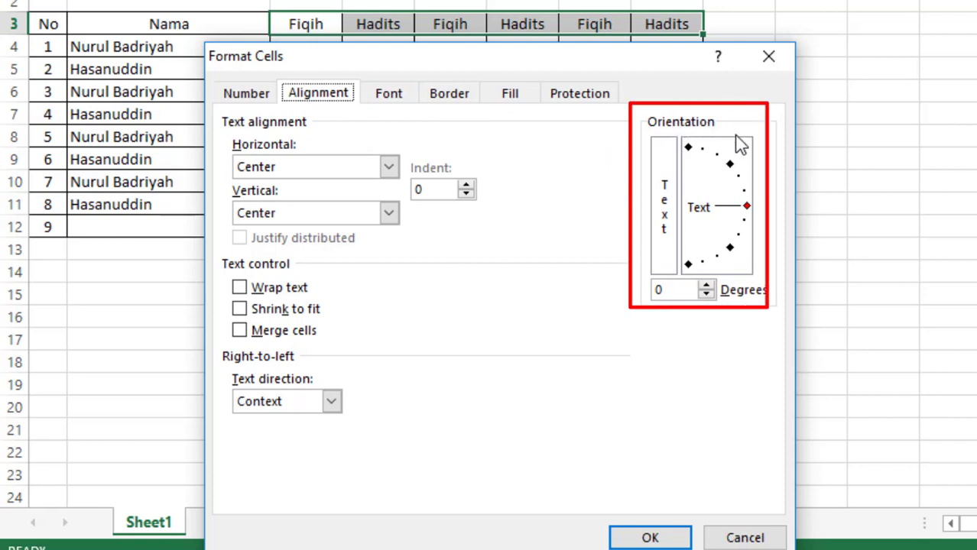
left_click(747, 207)
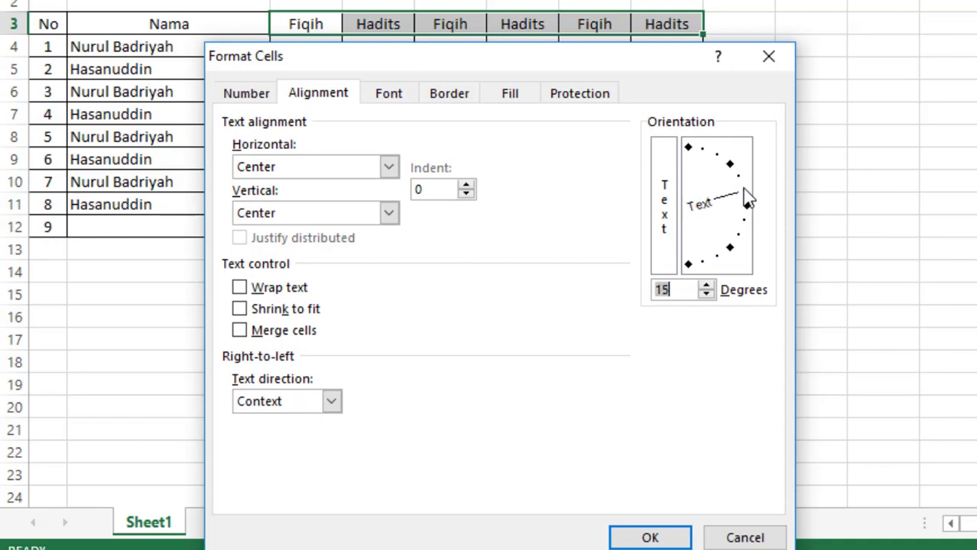
left_click_drag(745, 196, 734, 175)
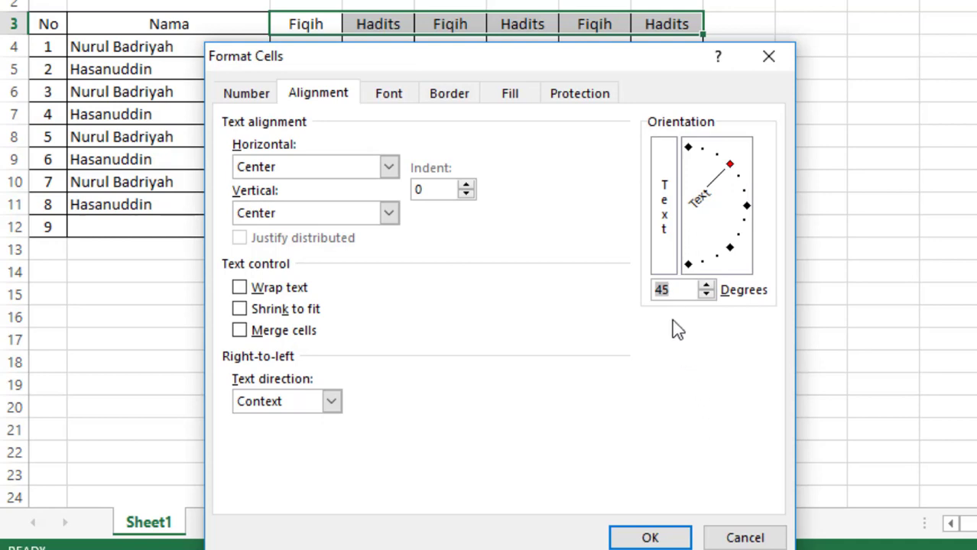
left_click(650, 539)
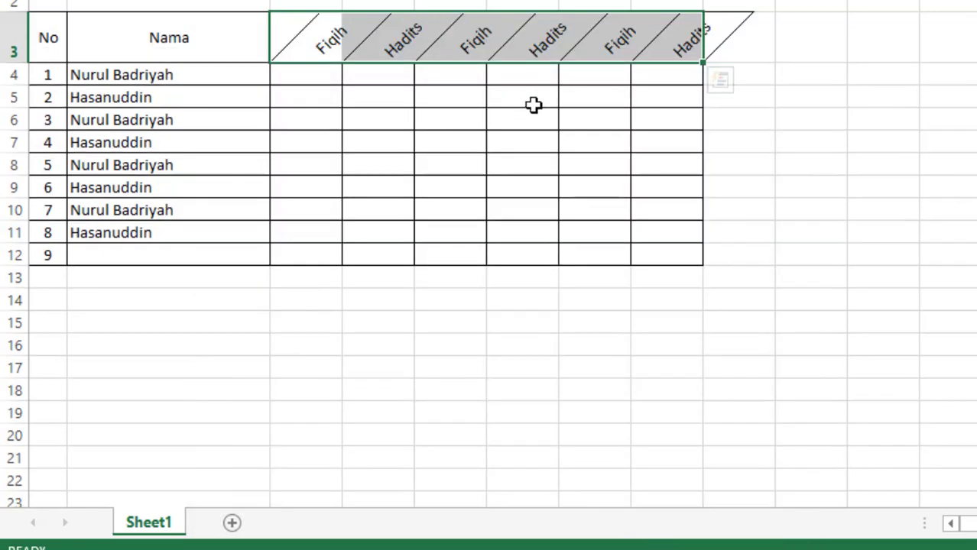
left_click(655, 145)
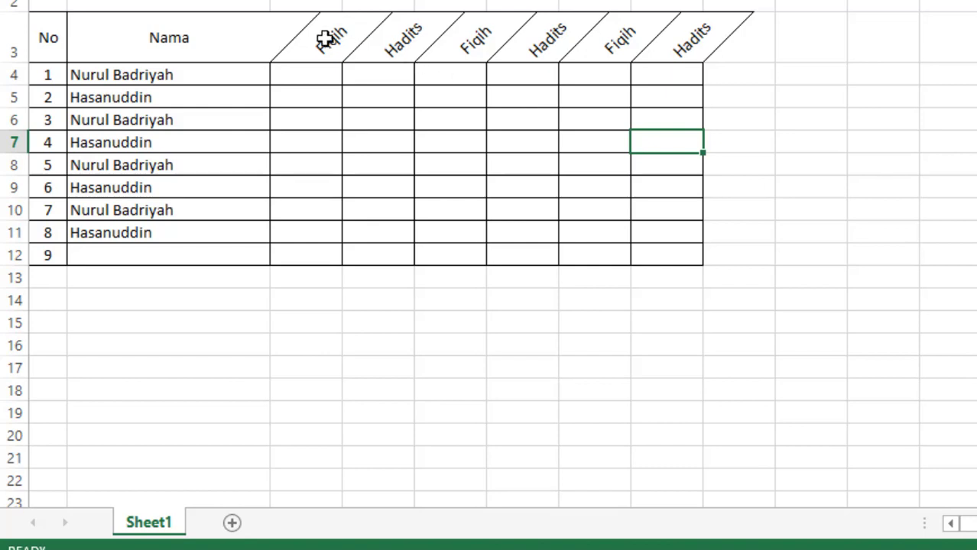
left_click_drag(327, 39, 680, 42)
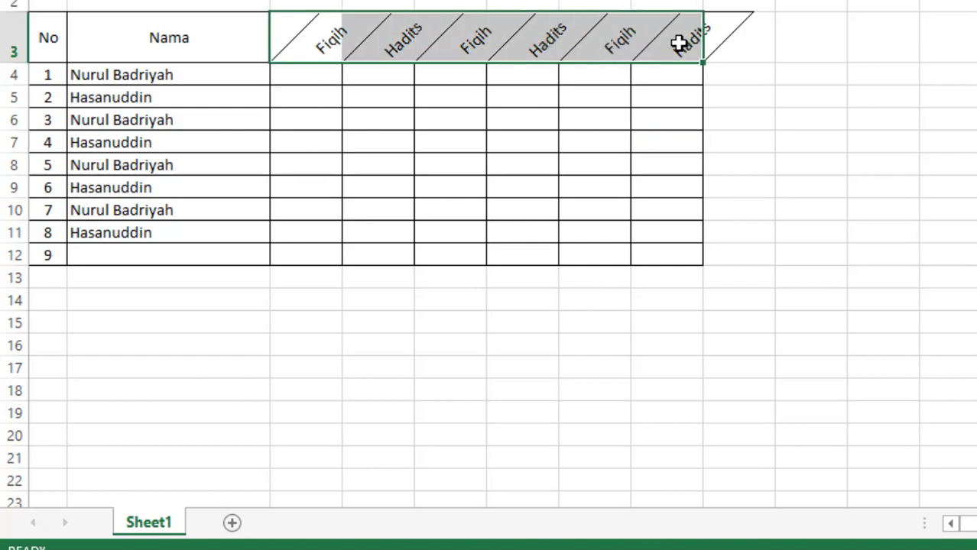
right_click(680, 42)
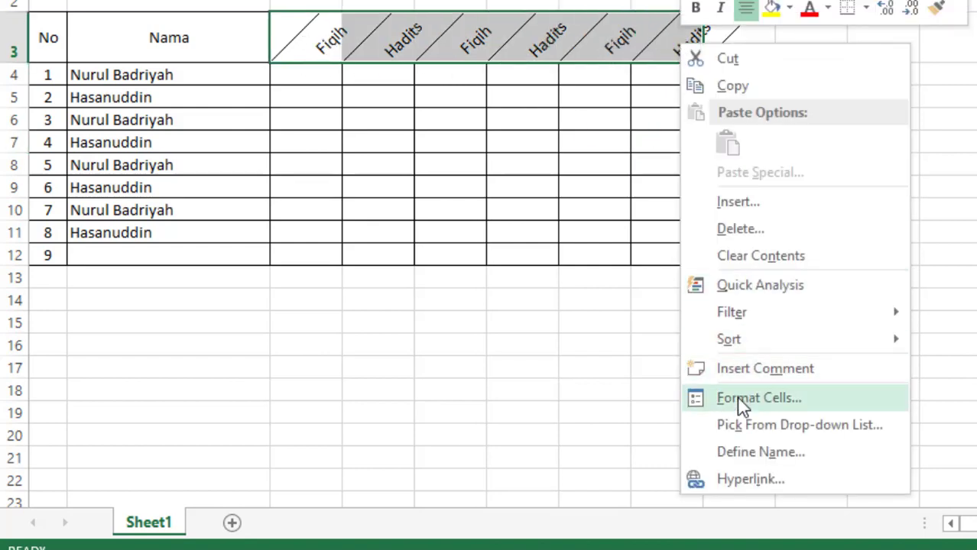
key("Escape")
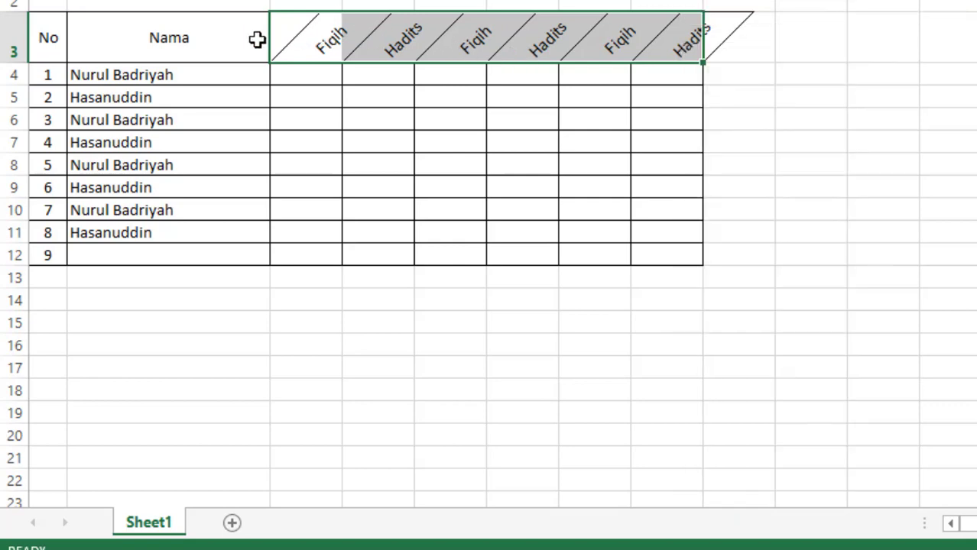
left_click(232, 41)
left_click(584, 216)
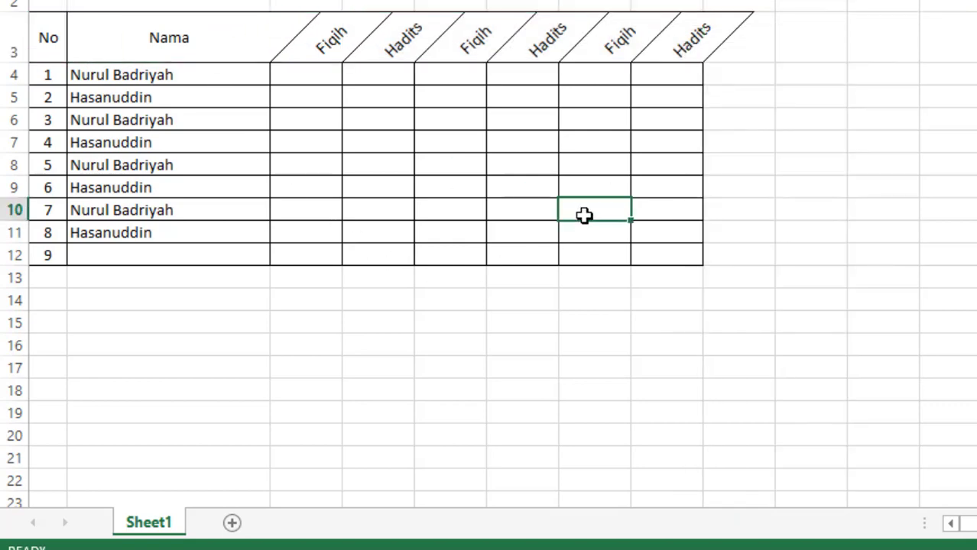
left_click(321, 38)
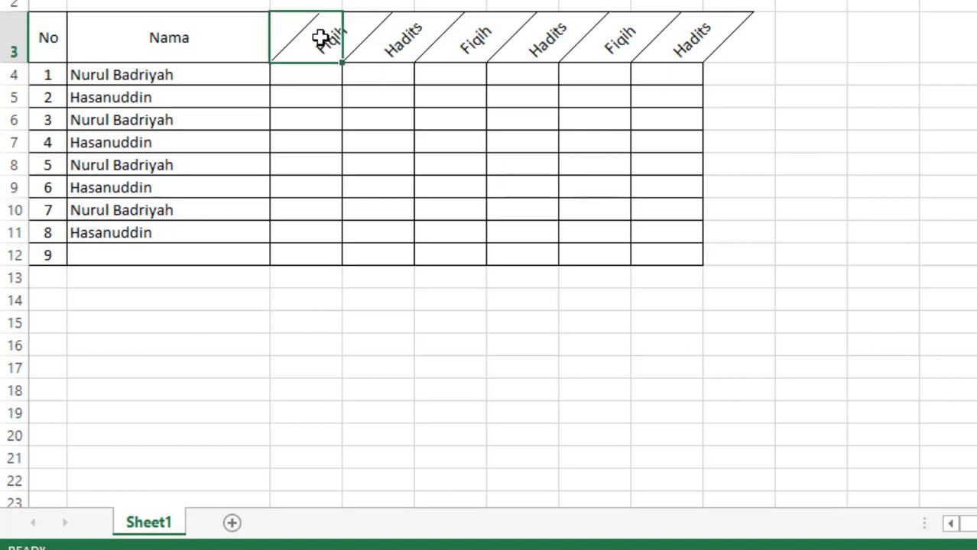
left_click_drag(321, 38, 676, 33)
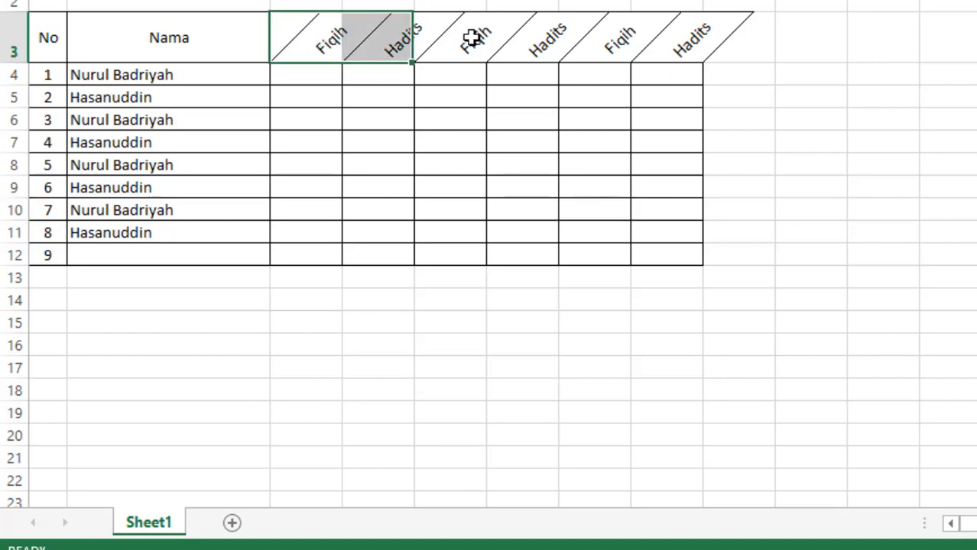
Change the Fiqih and Hadits header text orientation from 45 to 90 degrees
right_click(677, 35)
left_click(774, 393)
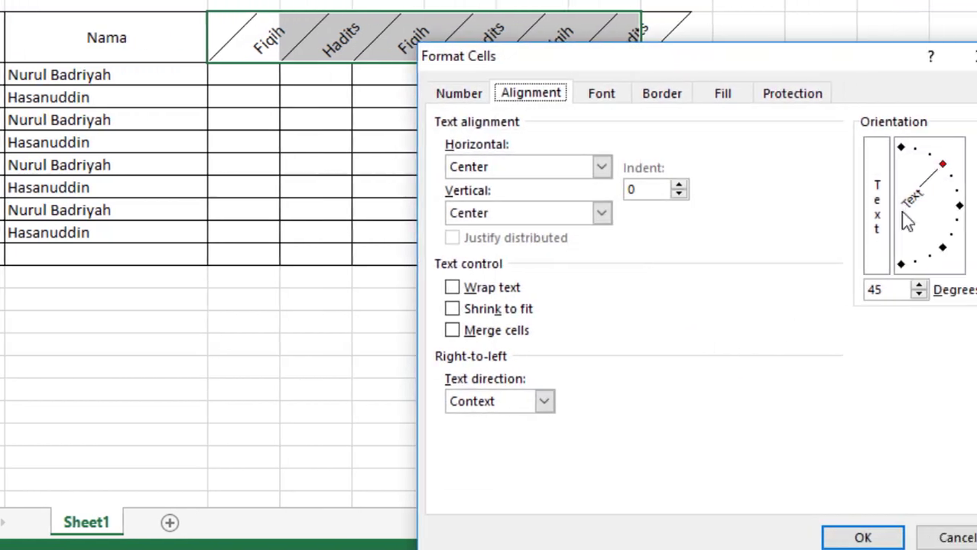
left_click_drag(739, 165, 683, 151)
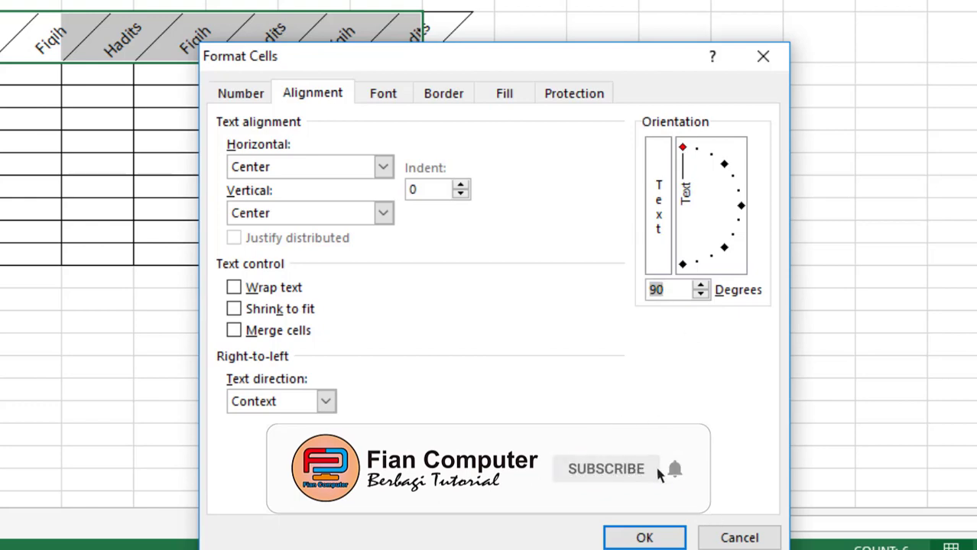
left_click(645, 538)
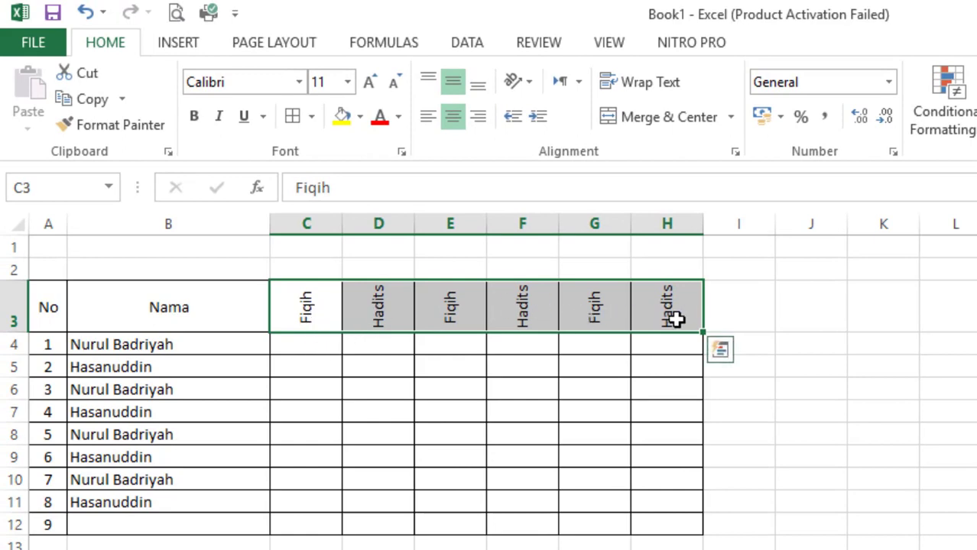
left_click(337, 322)
left_click(385, 362)
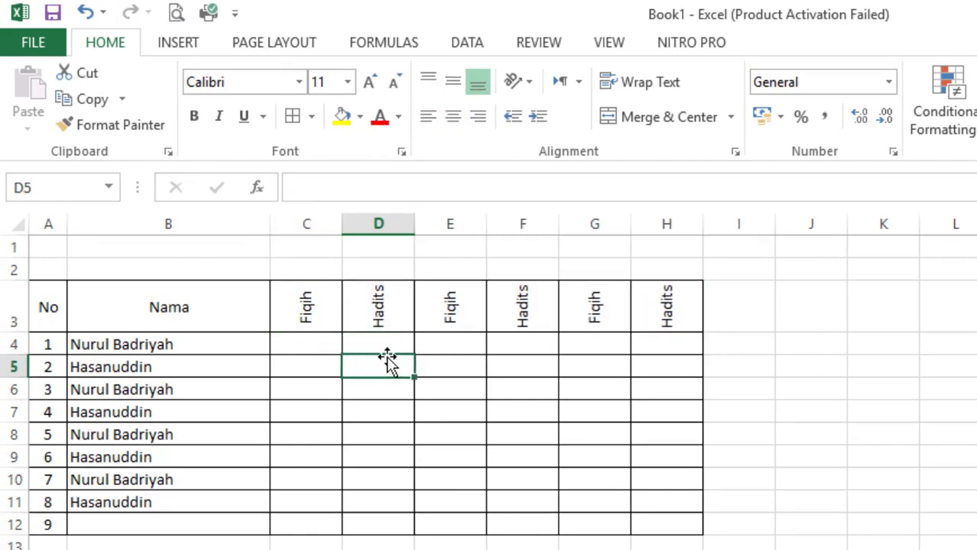
left_click(447, 346)
left_click(515, 343)
left_click(598, 345)
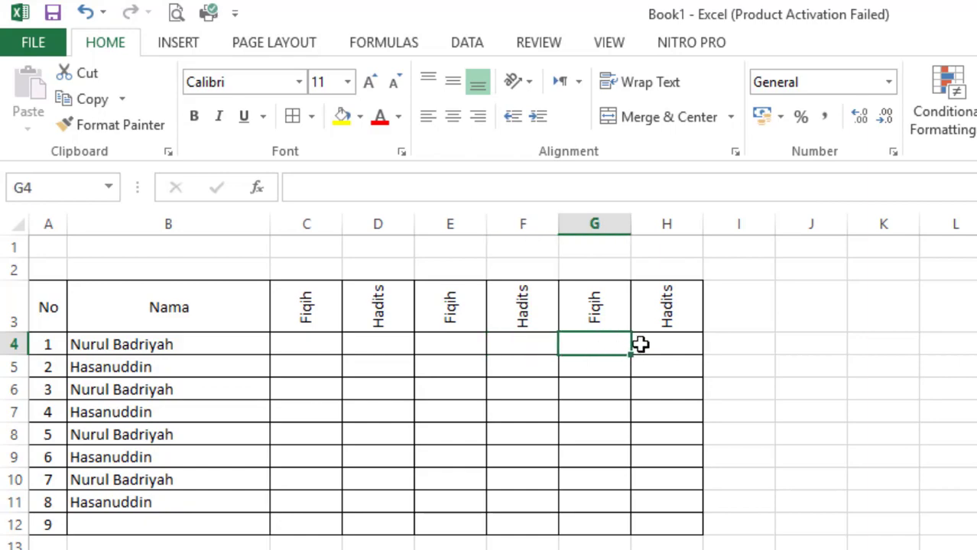
left_click(660, 343)
left_click(321, 344)
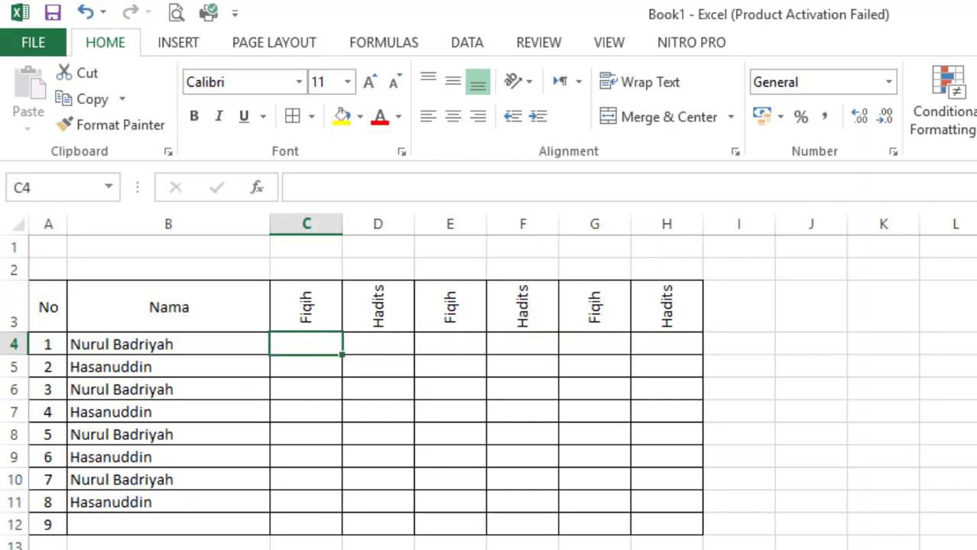